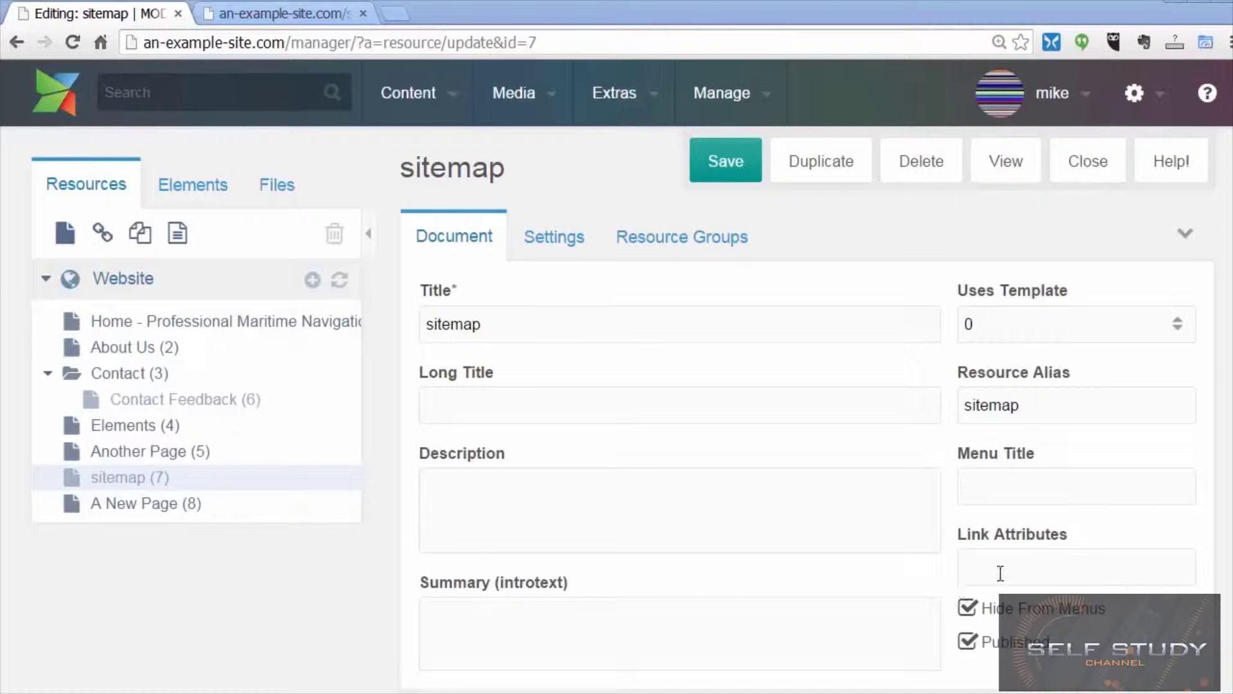
Switch to the sitemap.xml tab and scroll through the generated sitemap output.
left_click(283, 14)
scroll(652, 462, "down", 3)
scroll(646, 460, "up", 3)
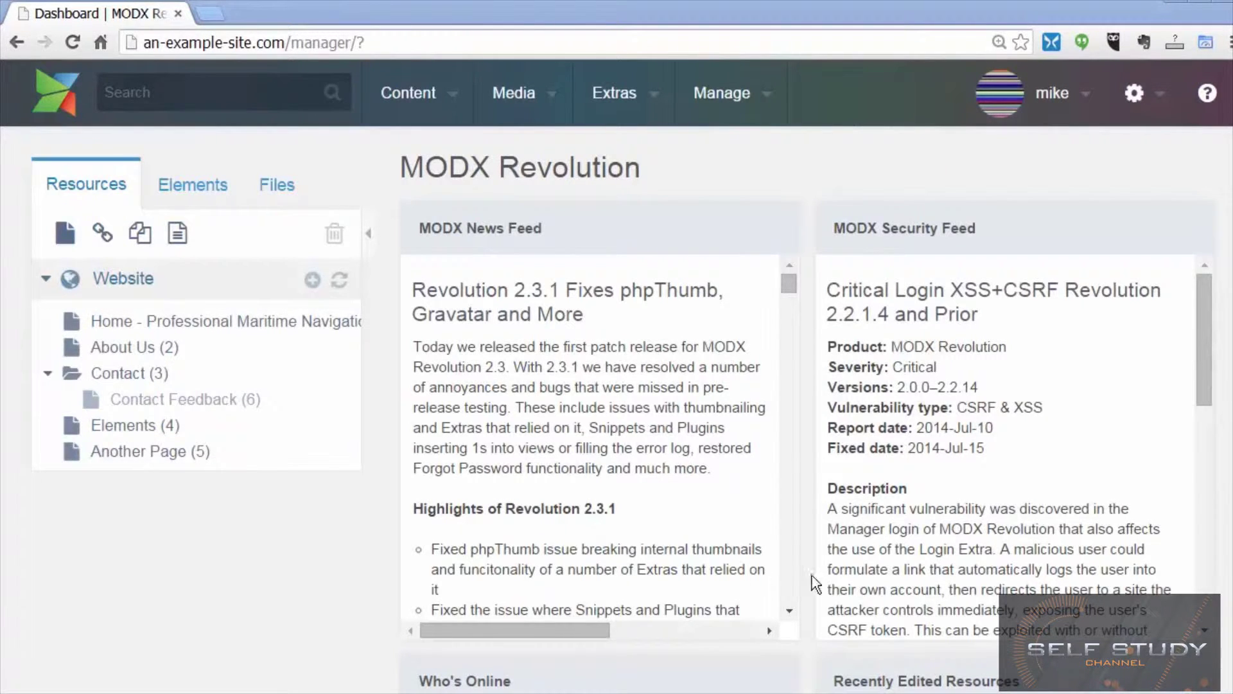
Search the downloadable extras for 'Google' and download the GoogleSiteMap package.
mouse_move(626, 119)
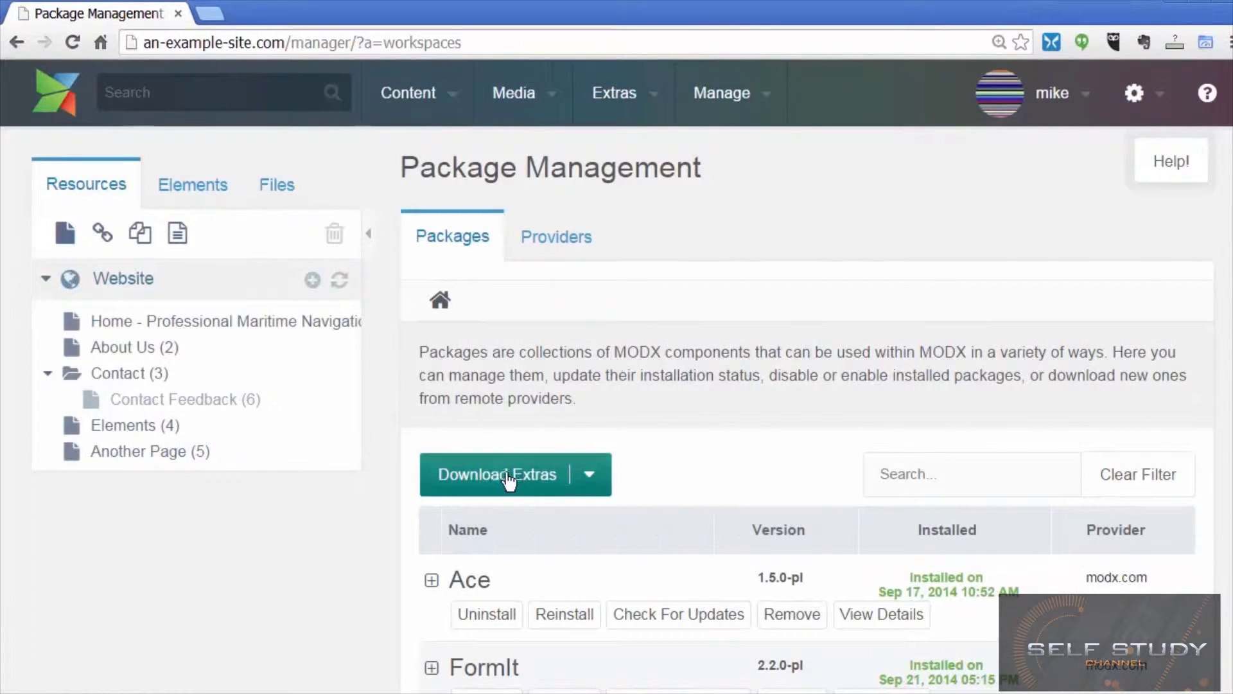
left_click(500, 478)
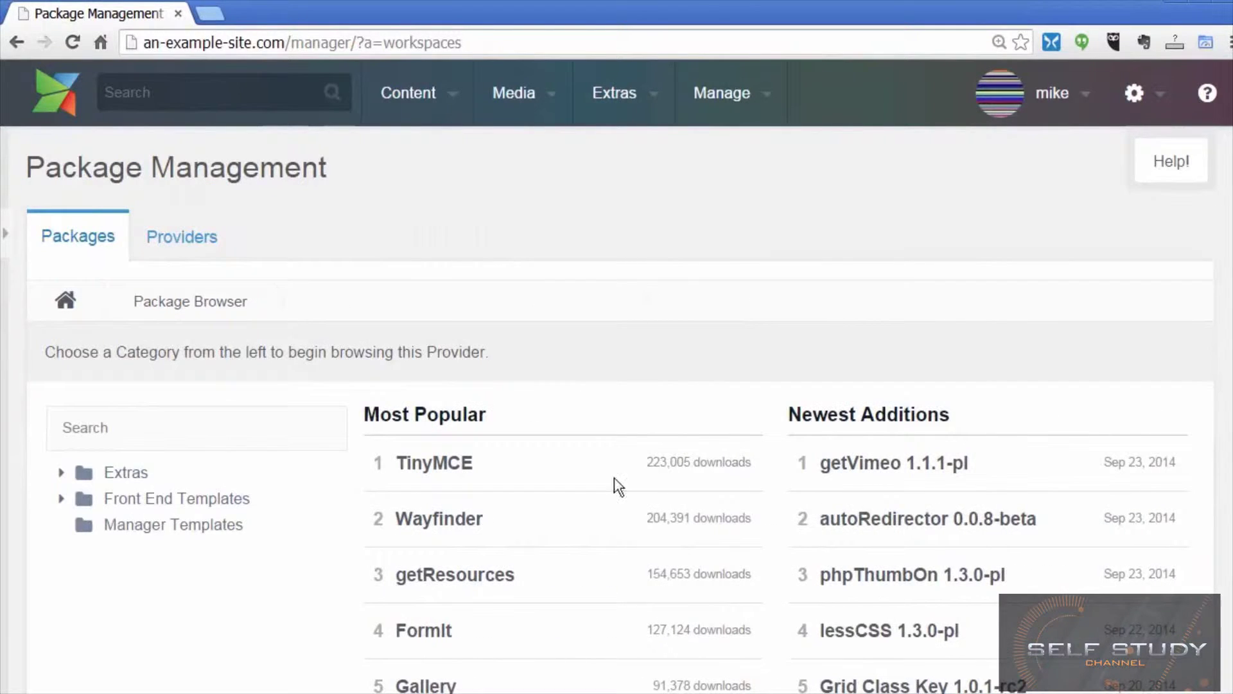
left_click(200, 442)
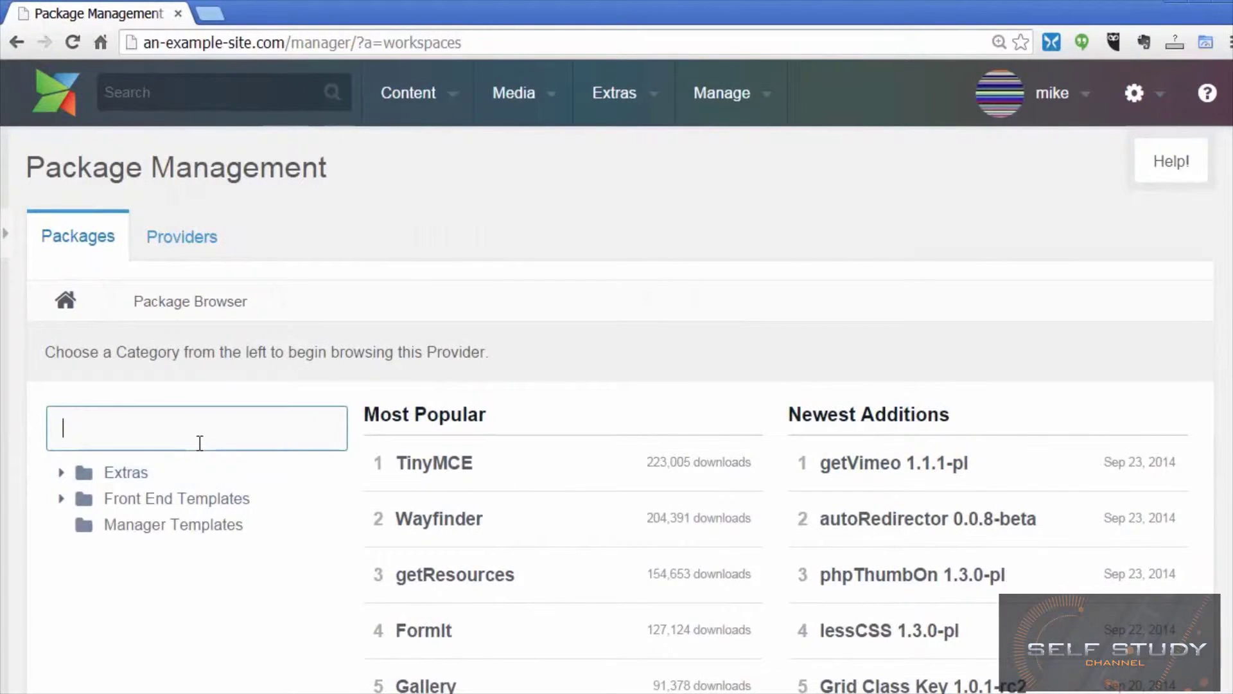
type("Goog")
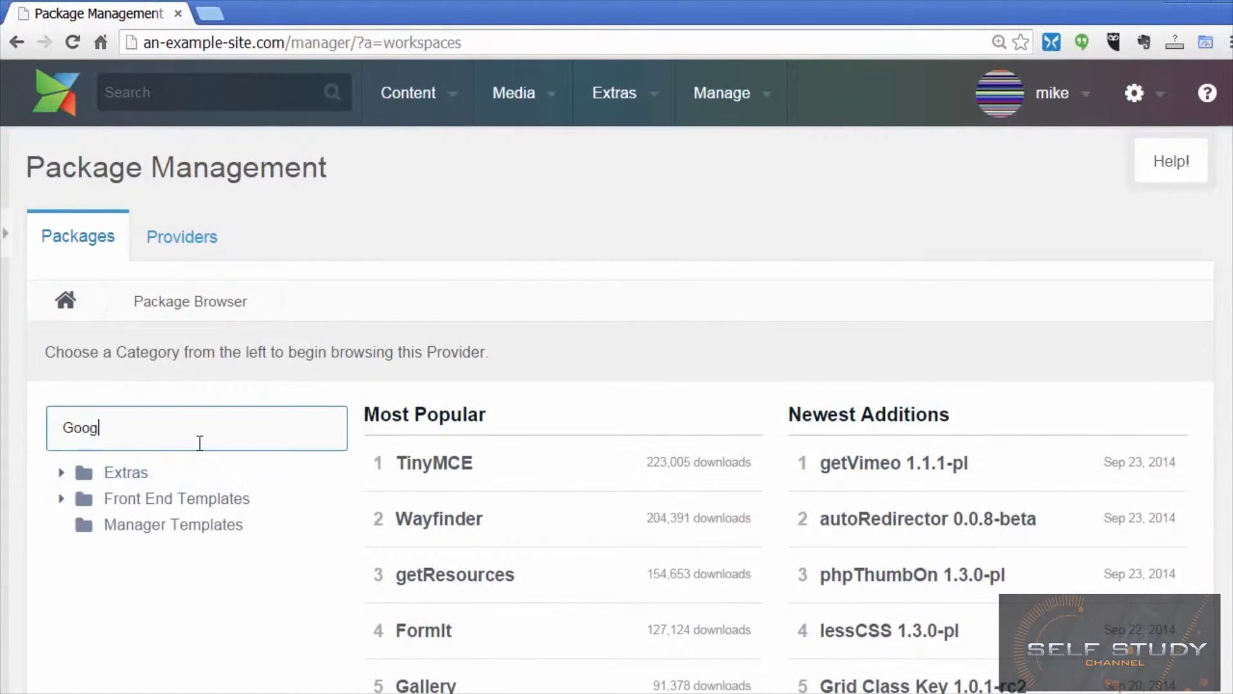
type("le")
key("Return")
scroll(772, 569, "down", 5)
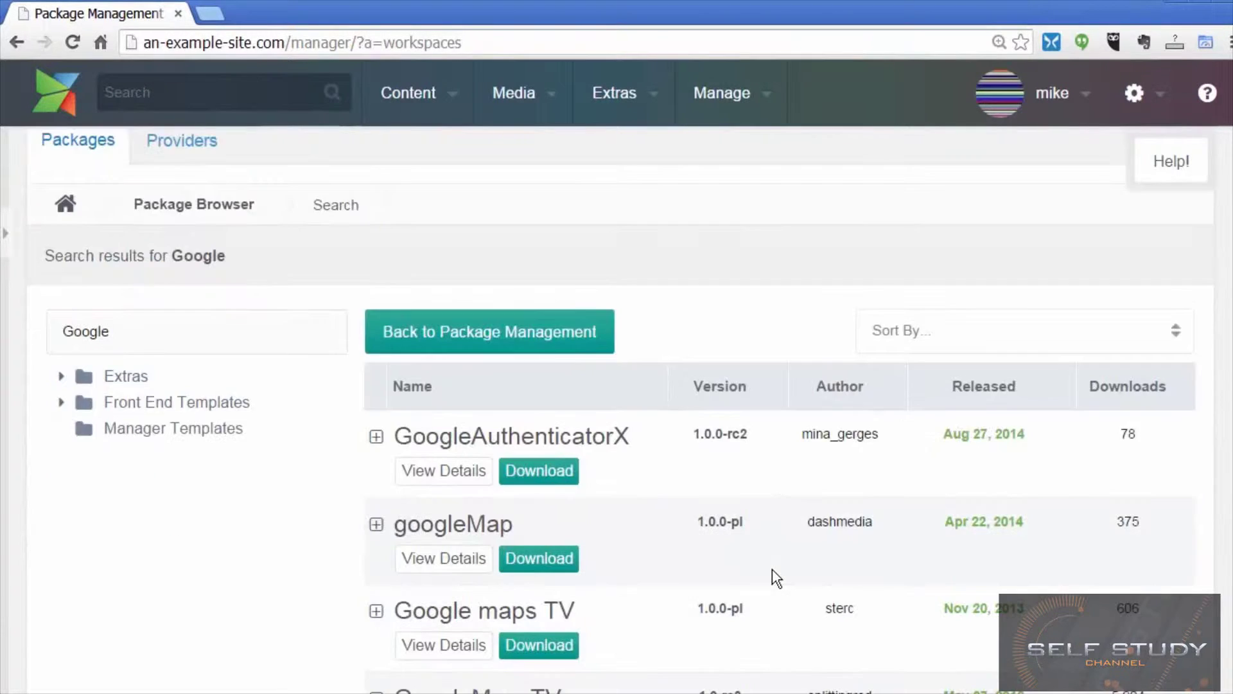
scroll(772, 569, "down", 1)
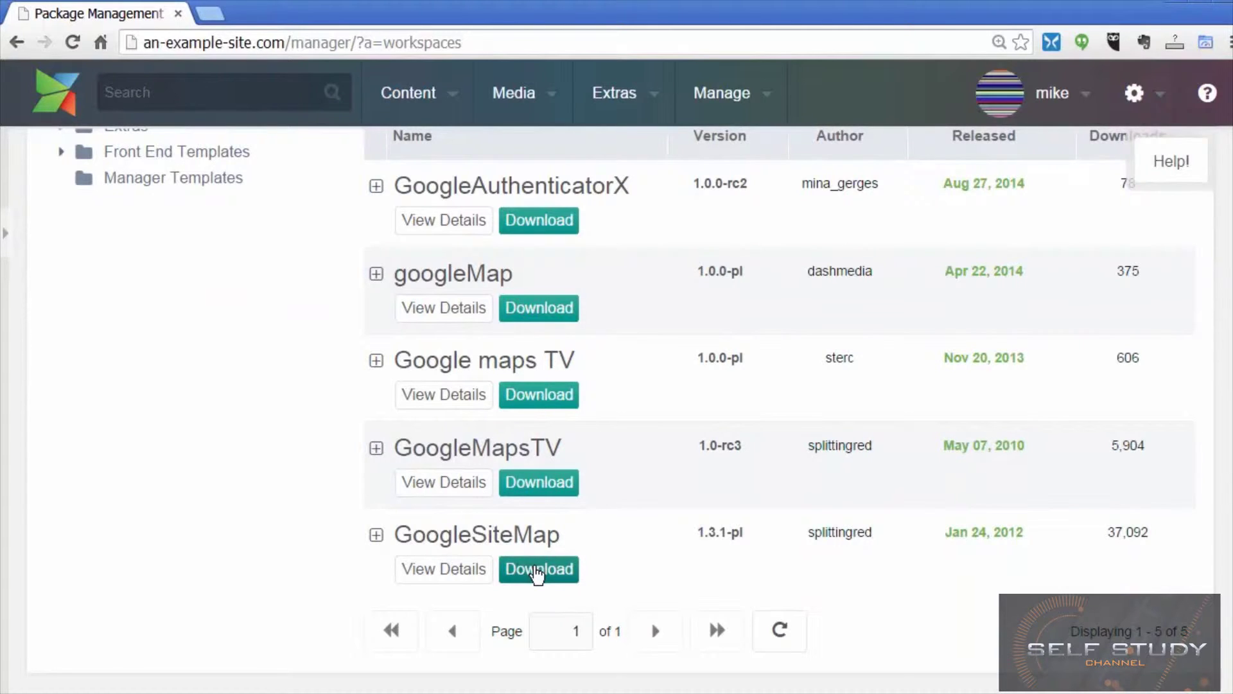
left_click(537, 573)
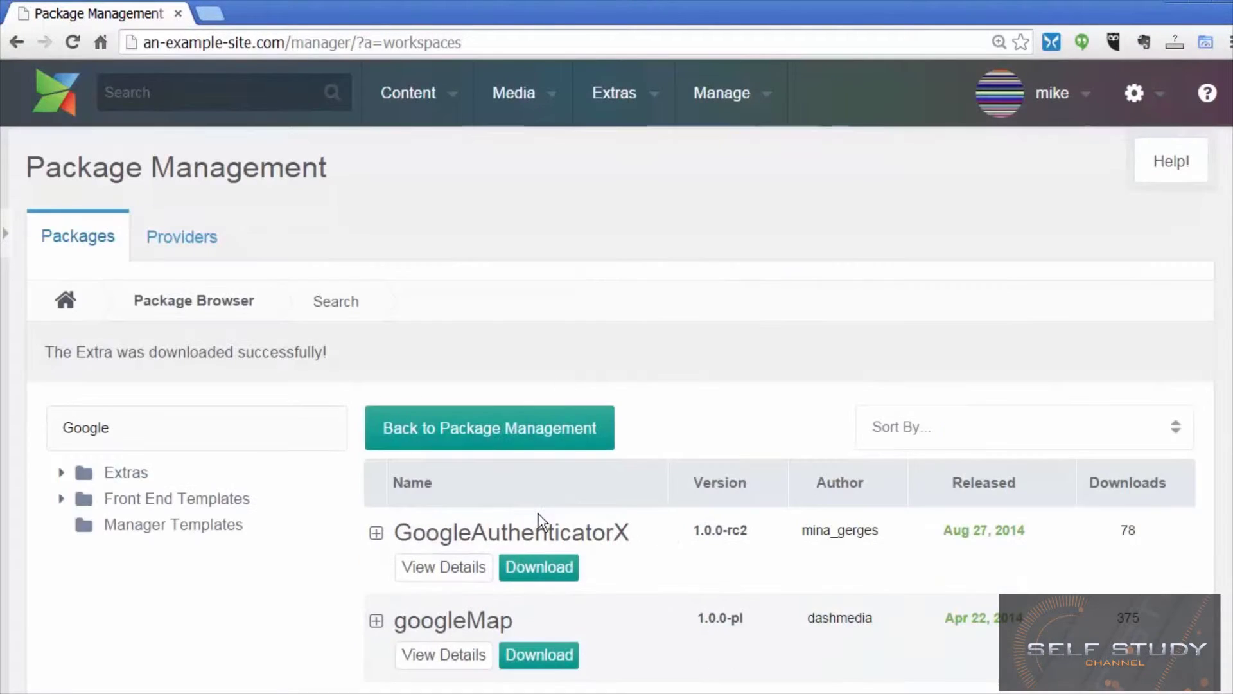
Install GoogleSiteMap from Package Management, close the console, and start a new root document.
left_click(488, 441)
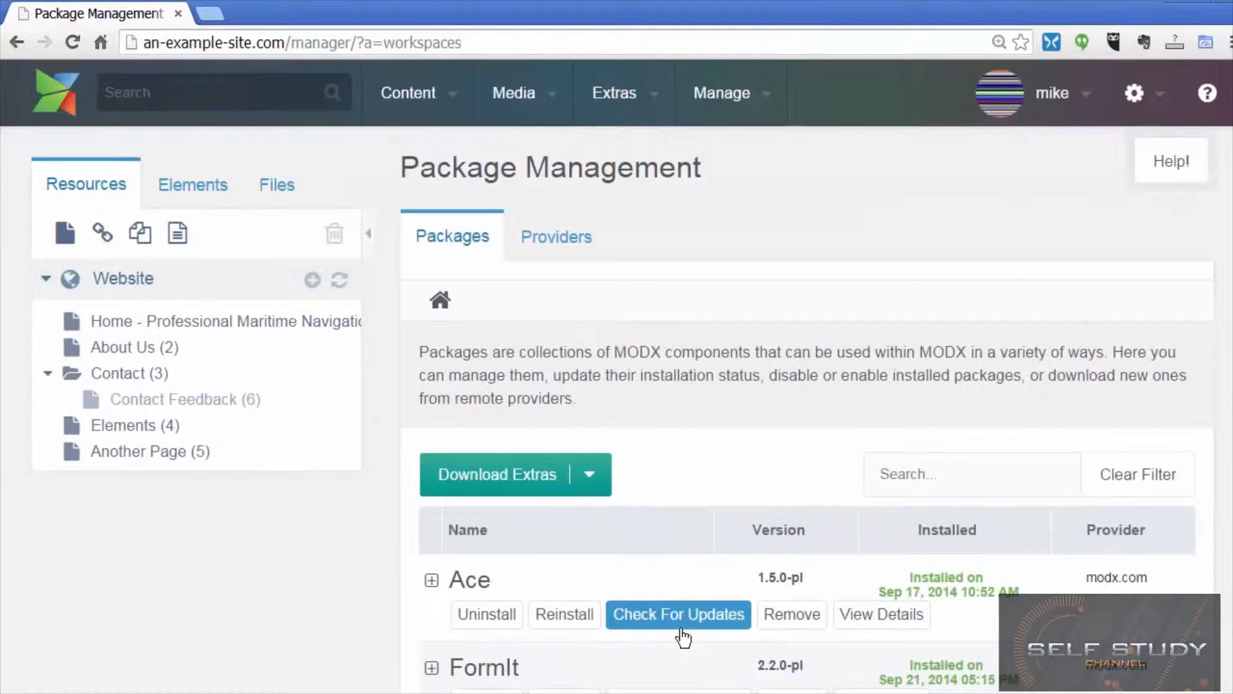
scroll(683, 636, "down", 5)
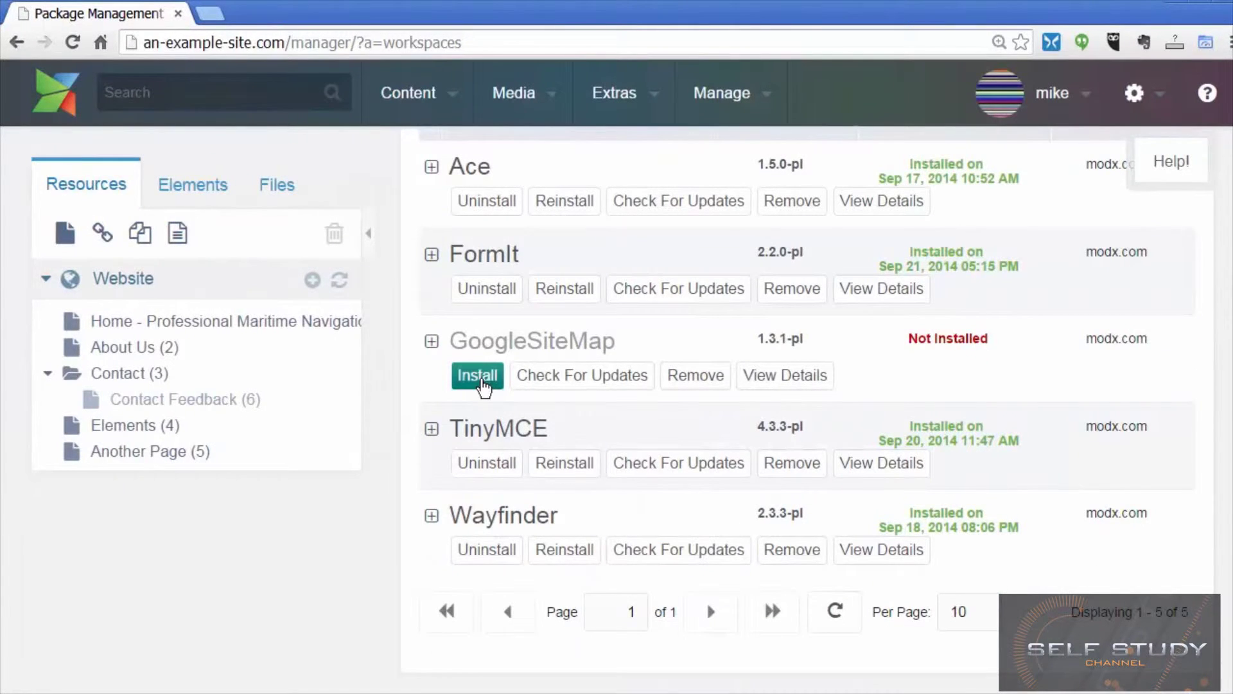
left_click(483, 378)
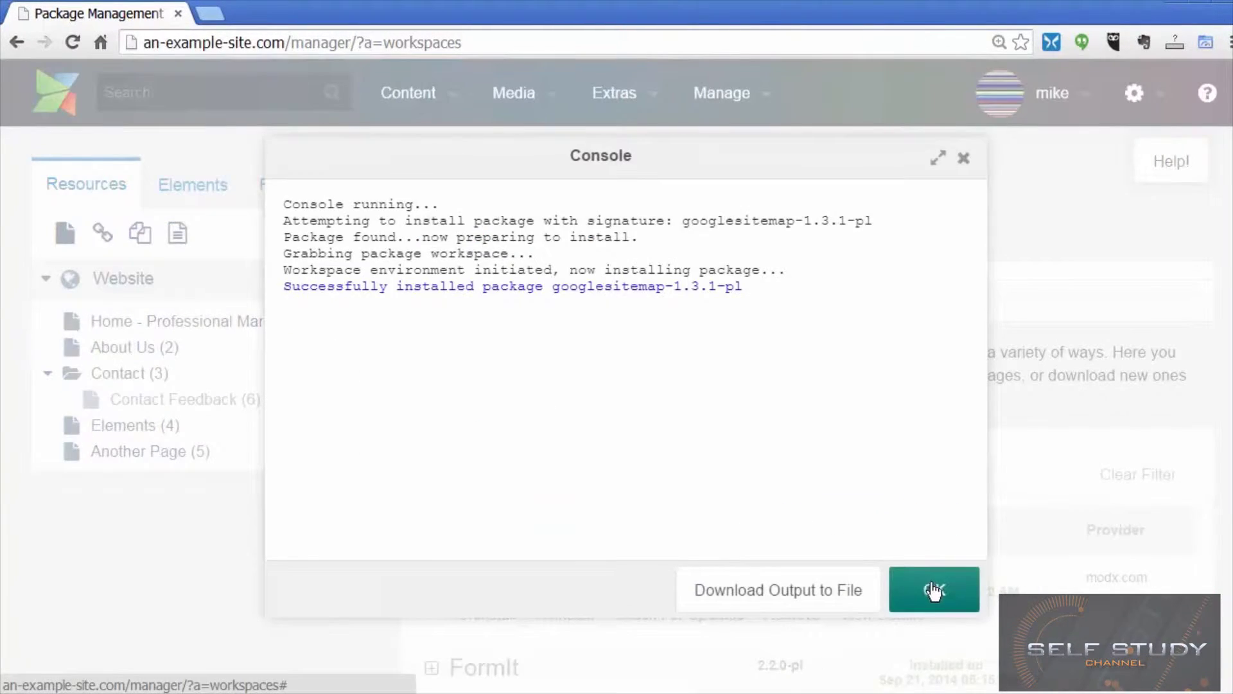
left_click(969, 592)
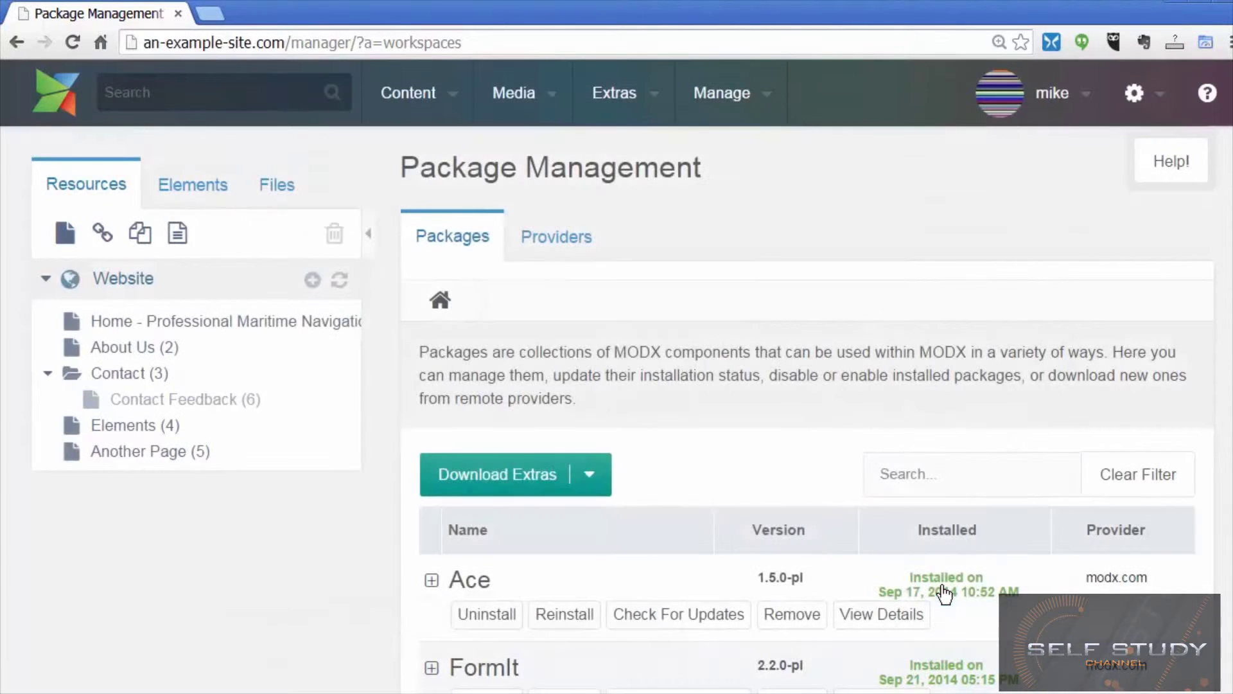
left_click(312, 280)
Title the resource 'sitemap', save it, then switch it to the (empty) template and save again.
type("s")
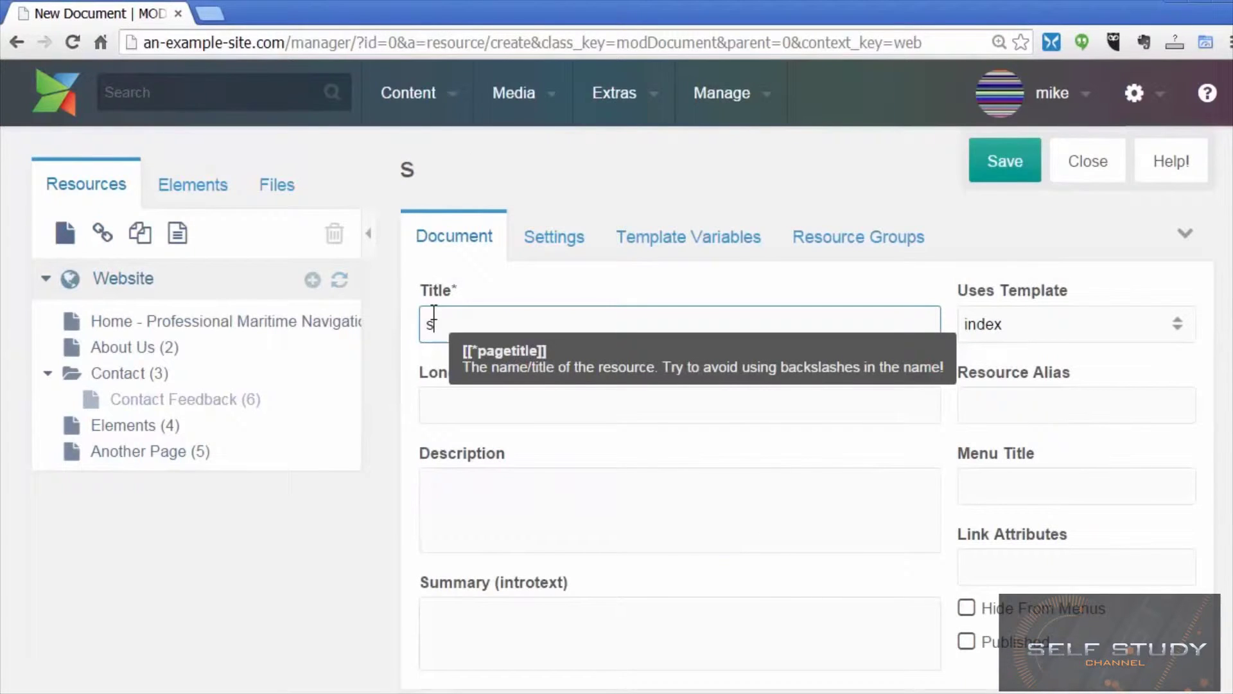
type("itemap")
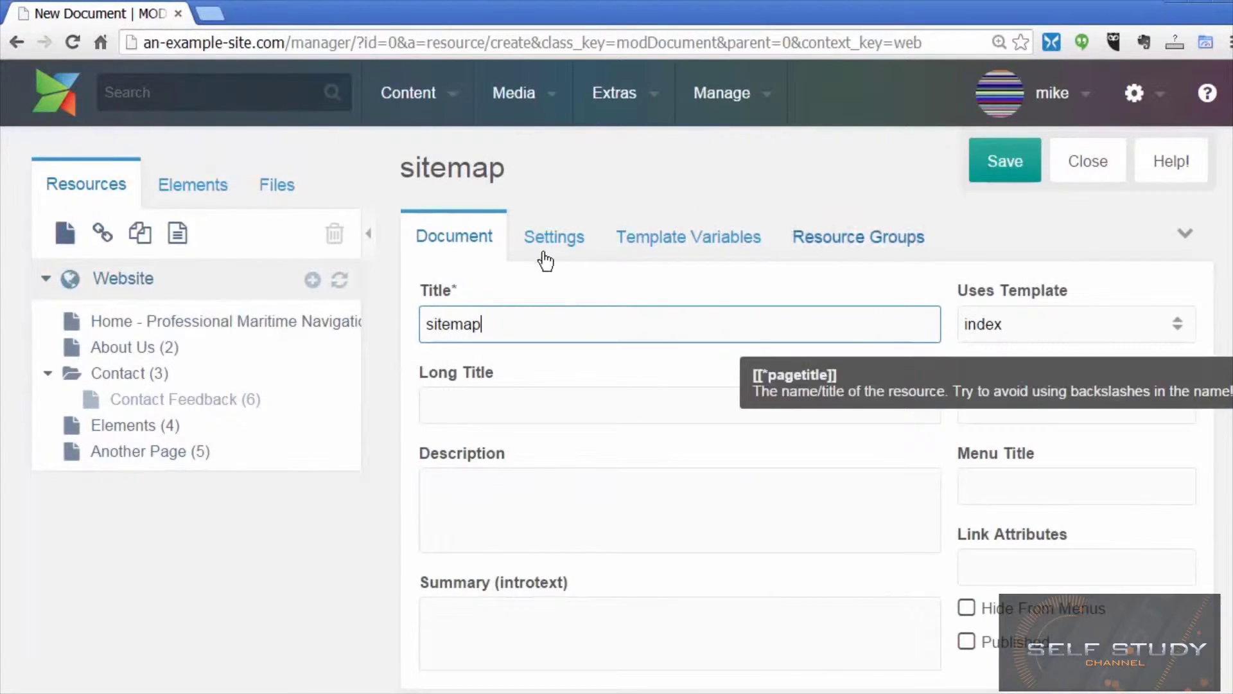
key("ctrl+s")
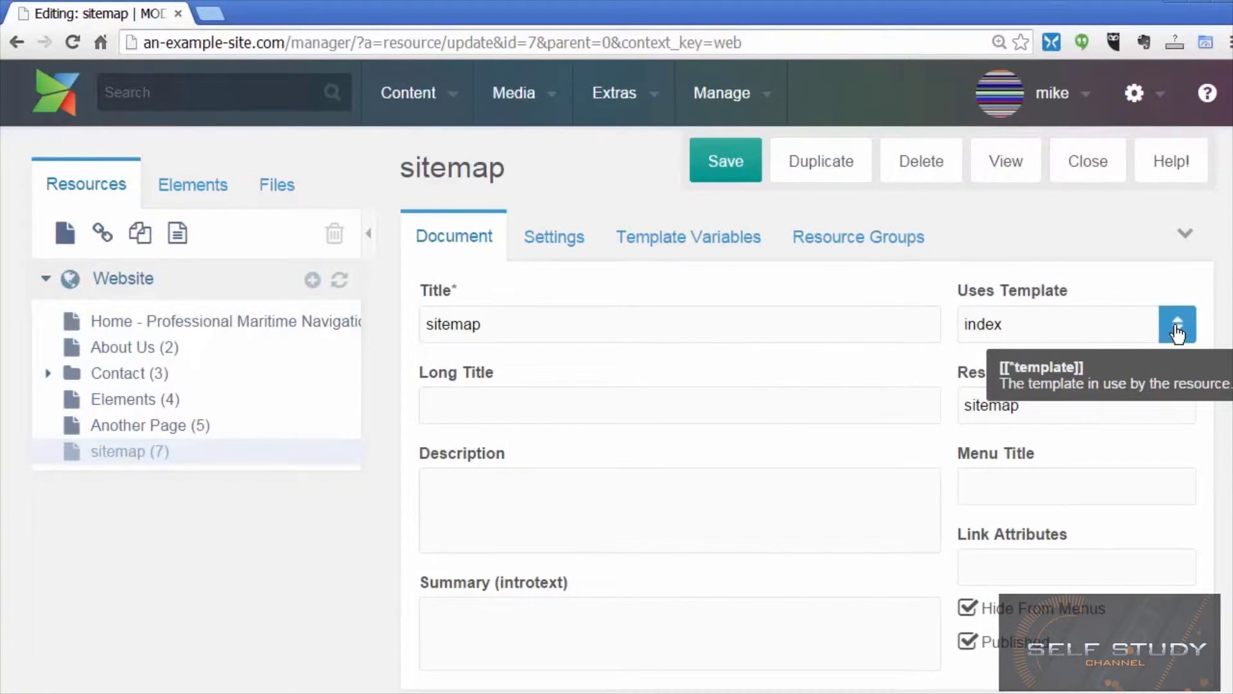
left_click(1177, 334)
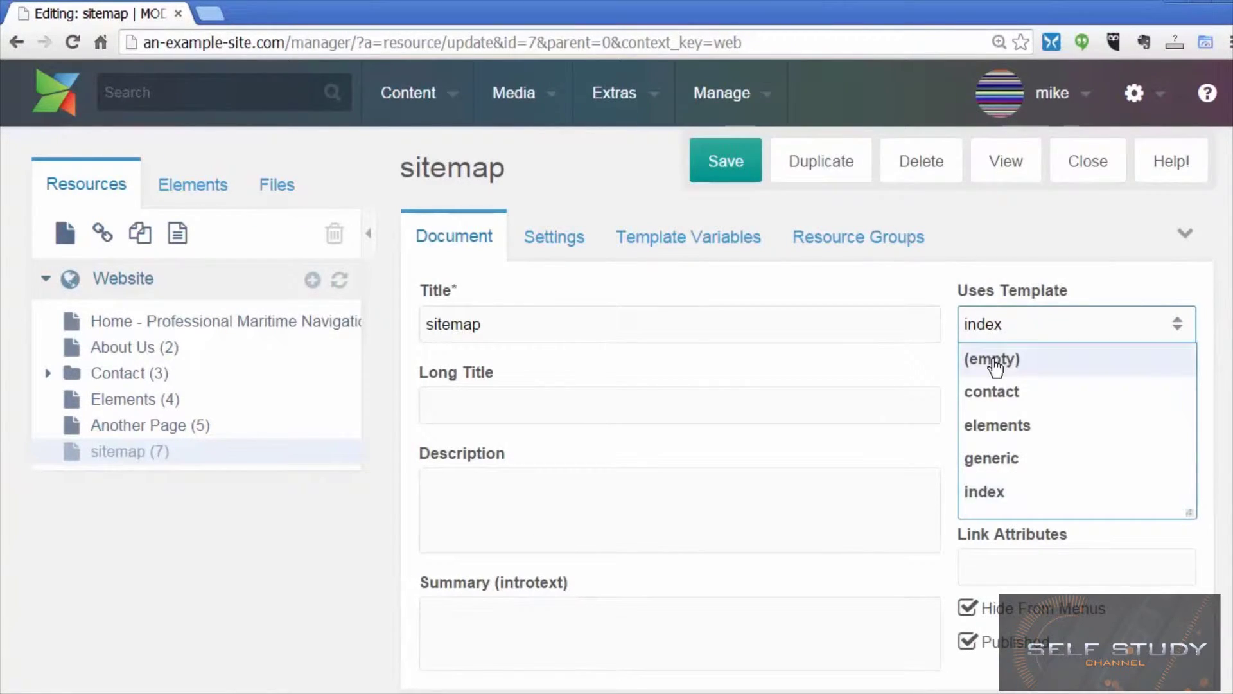
left_click(999, 361)
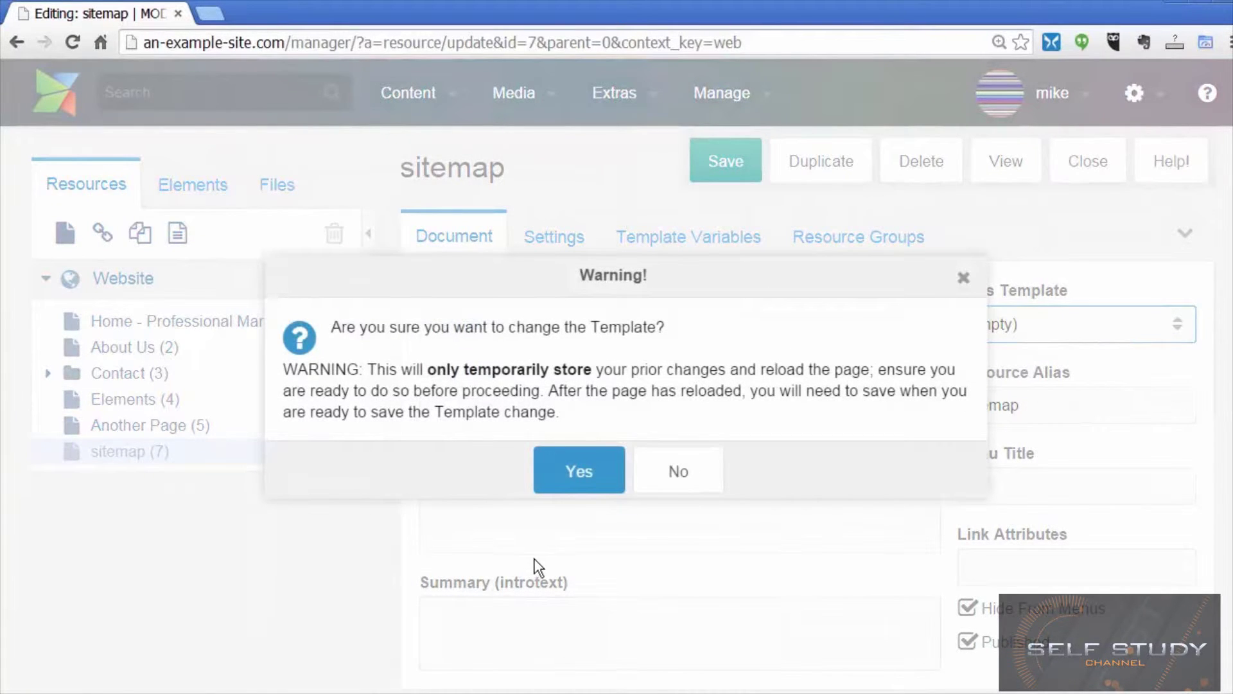
left_click(584, 479)
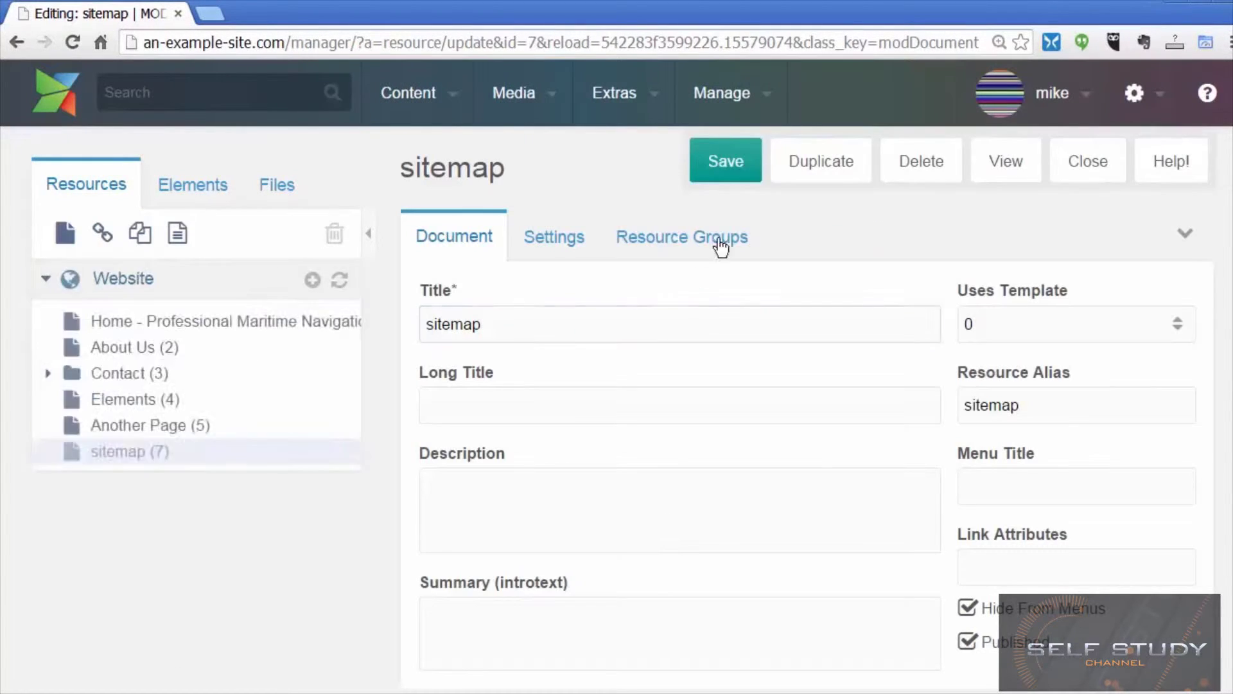
mouse_move(722, 92)
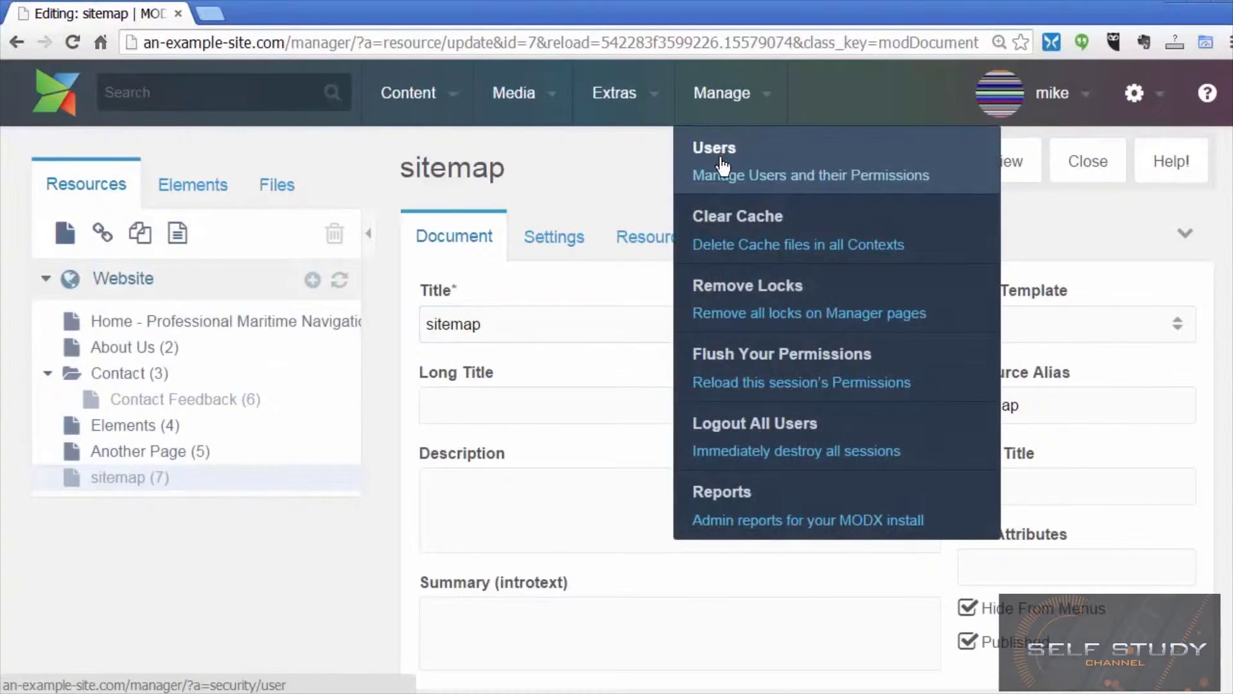
left_click(724, 164)
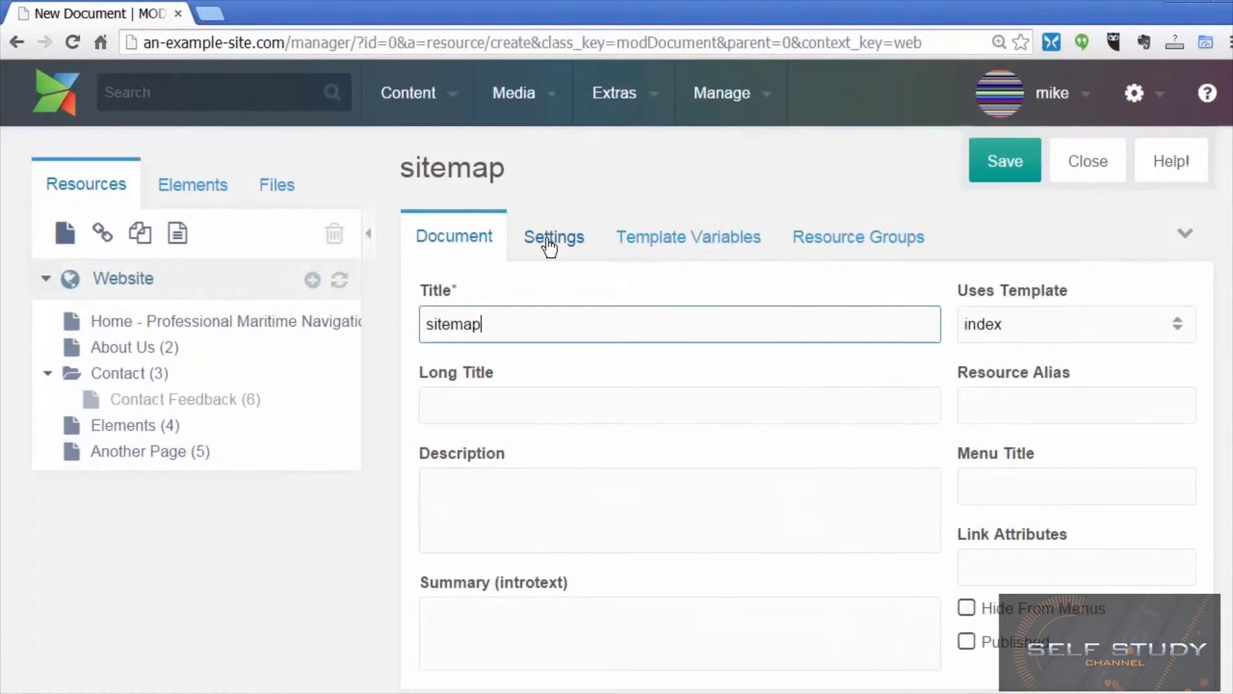
In the sitemap's Settings, set Content Type to XML, save, and untick Rich Text.
left_click(540, 242)
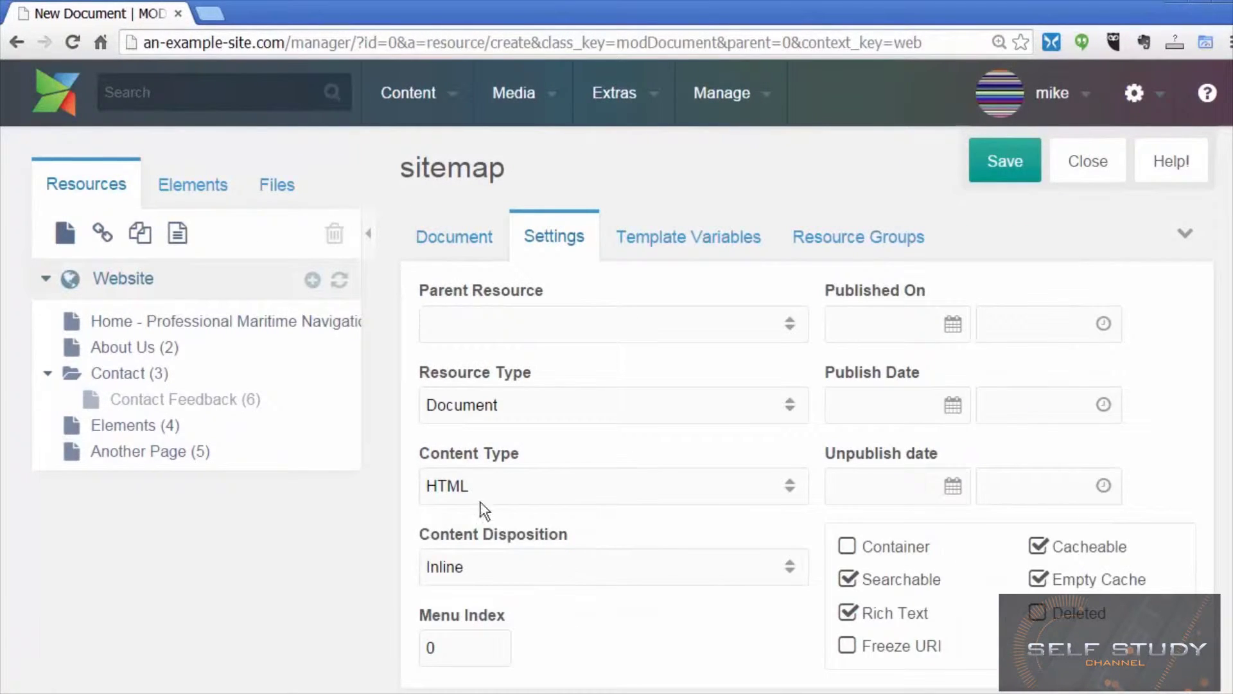
left_click(791, 488)
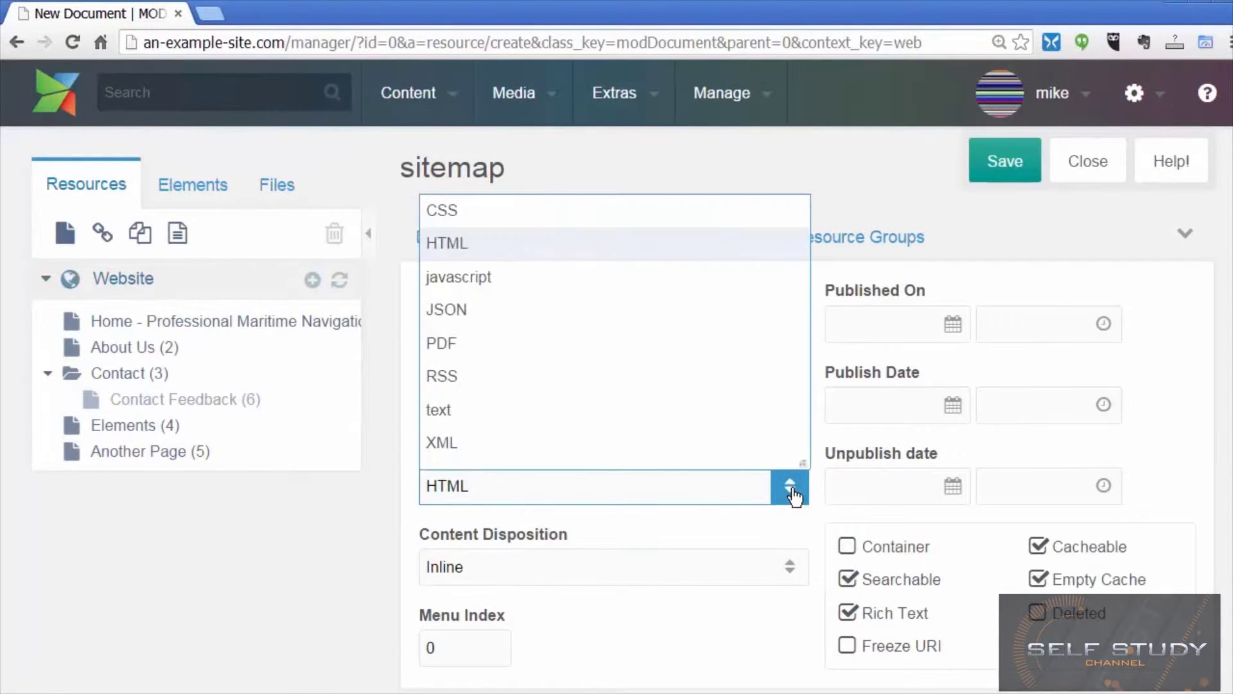
left_click(650, 455)
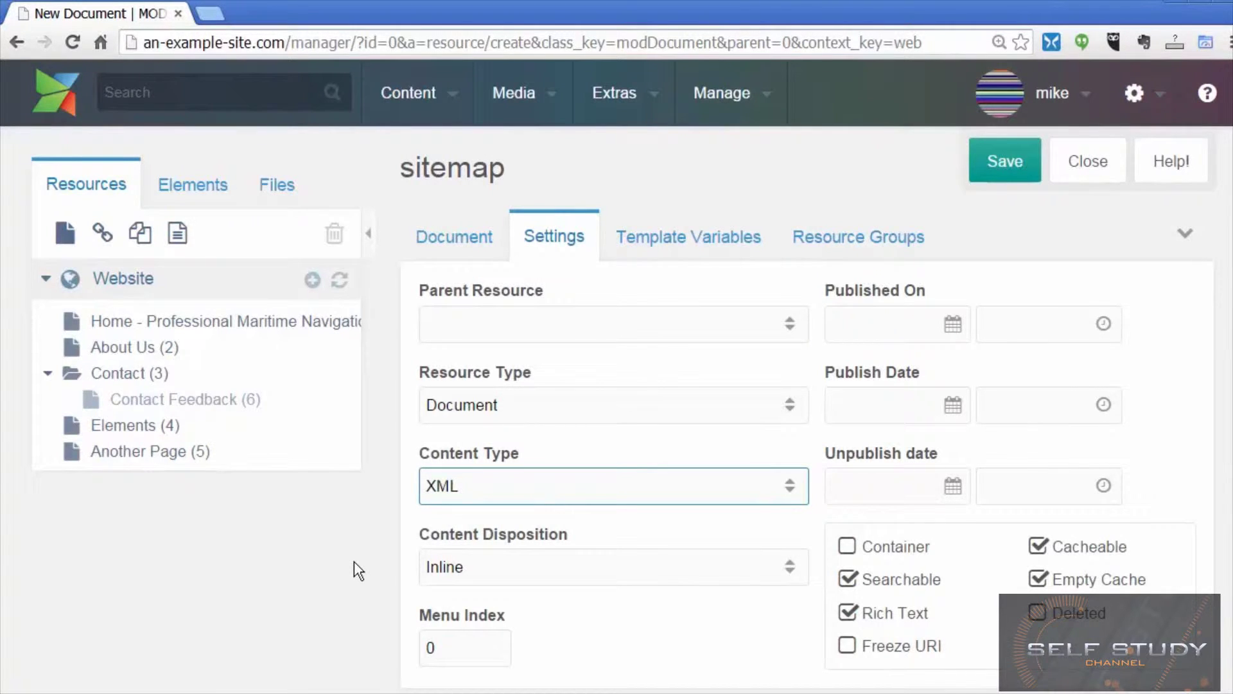
left_click(997, 179)
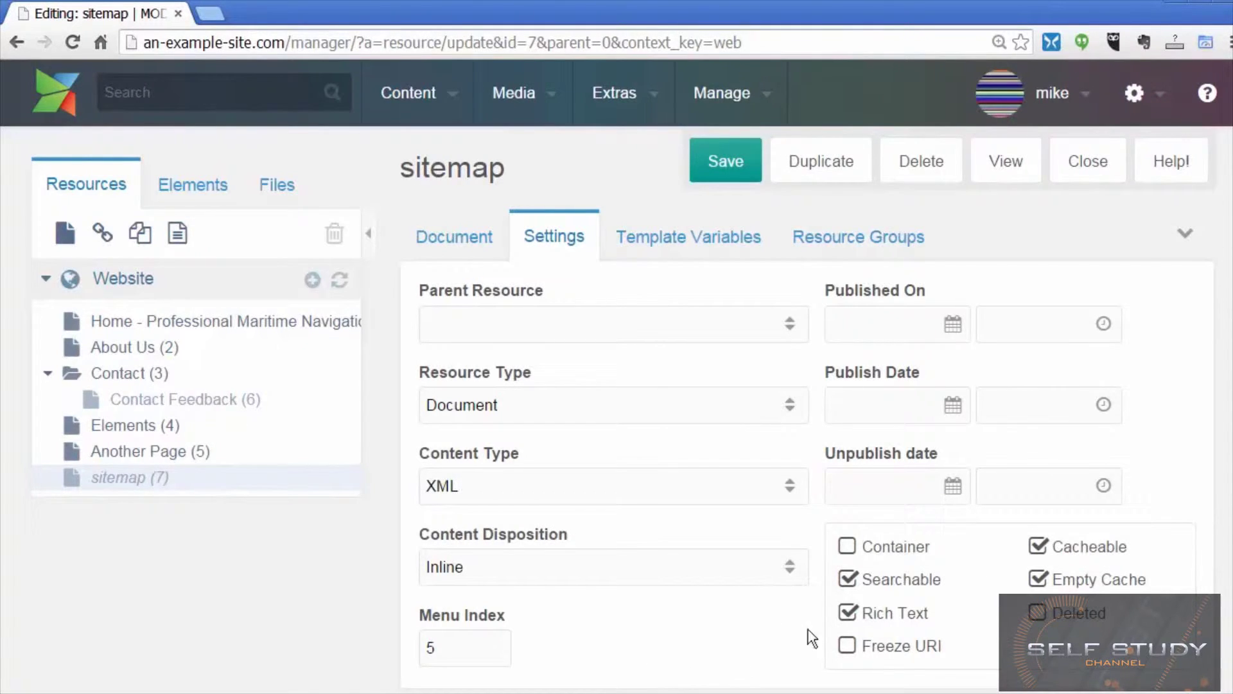
mouse_move(843, 617)
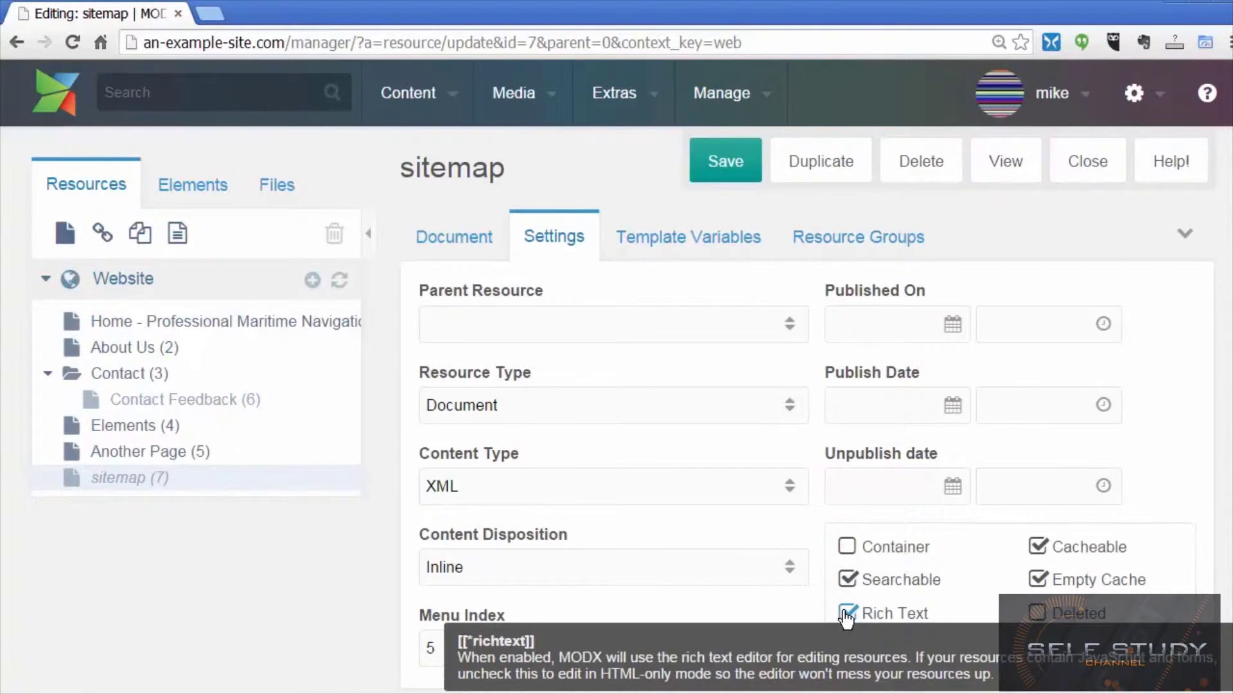
left_click(846, 613)
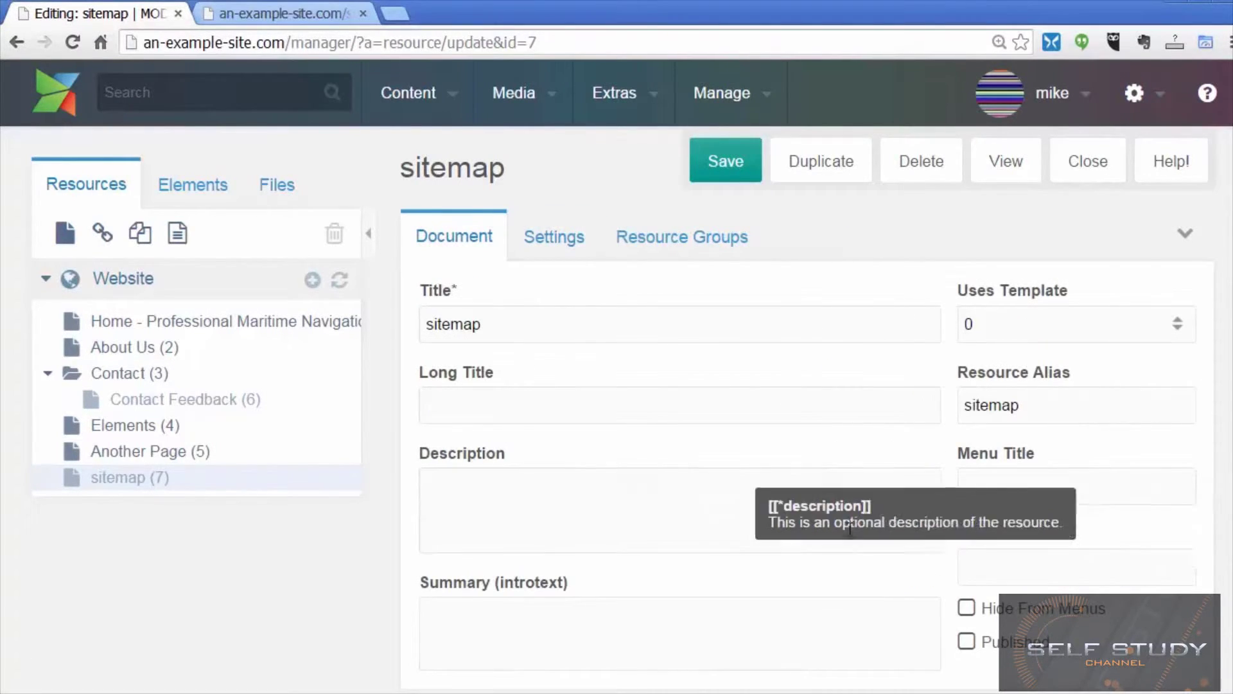
Tick Hide From Menus and Published, paste [[GoogleSiteMap]] into the content, and save.
left_click(967, 607)
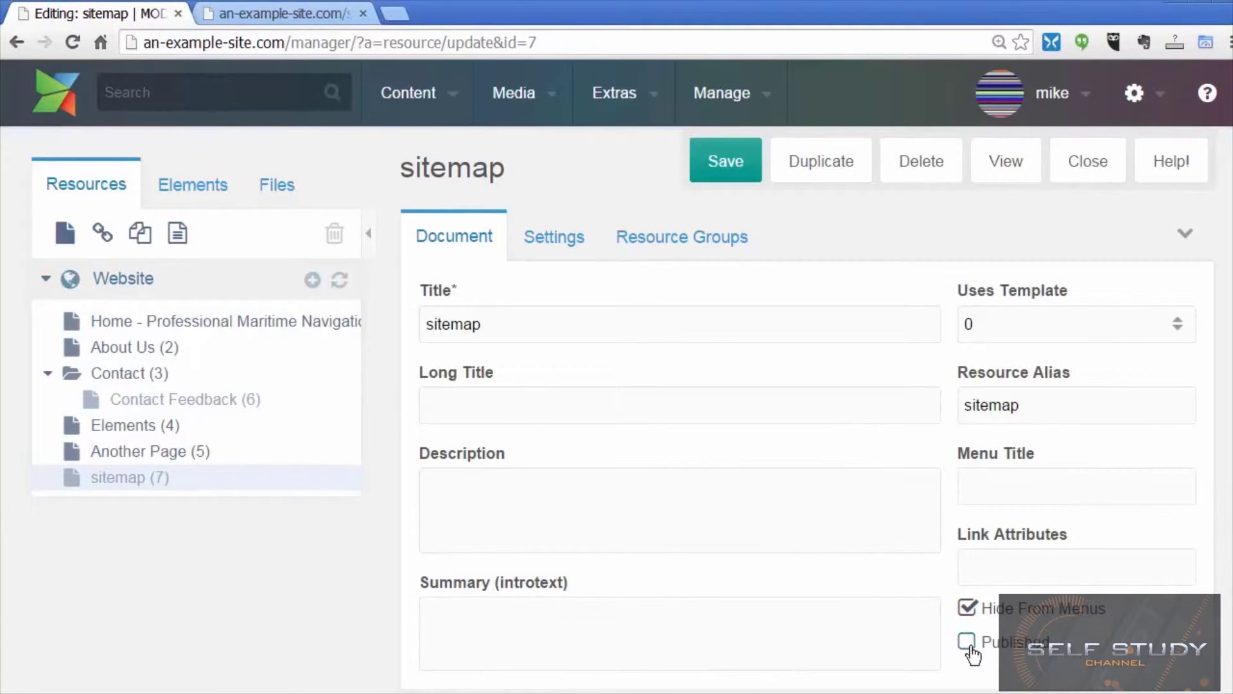
left_click(968, 642)
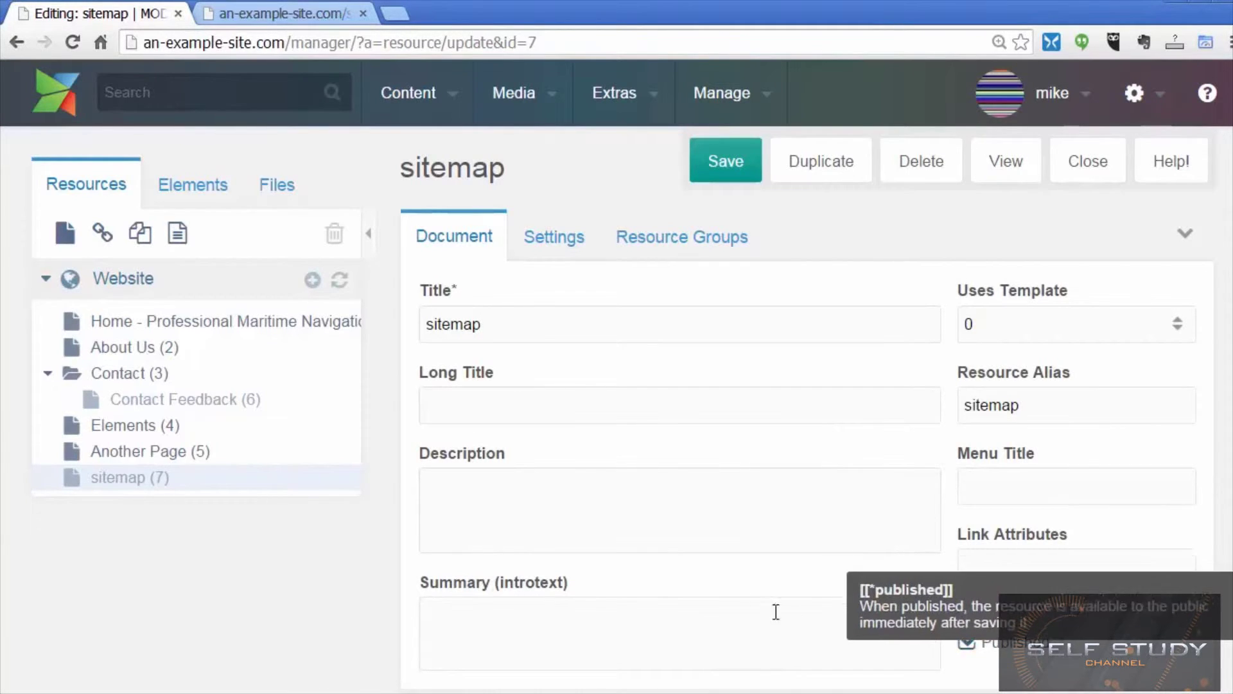
scroll(724, 578, "down", 6)
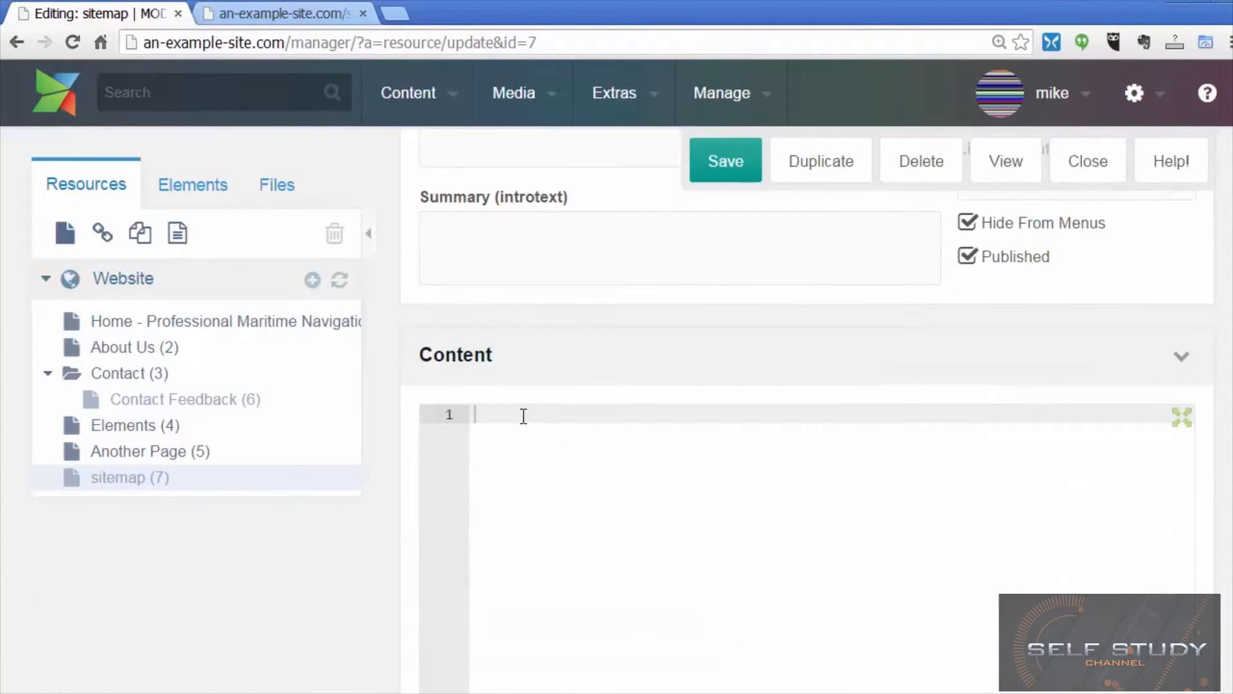
left_click(524, 417)
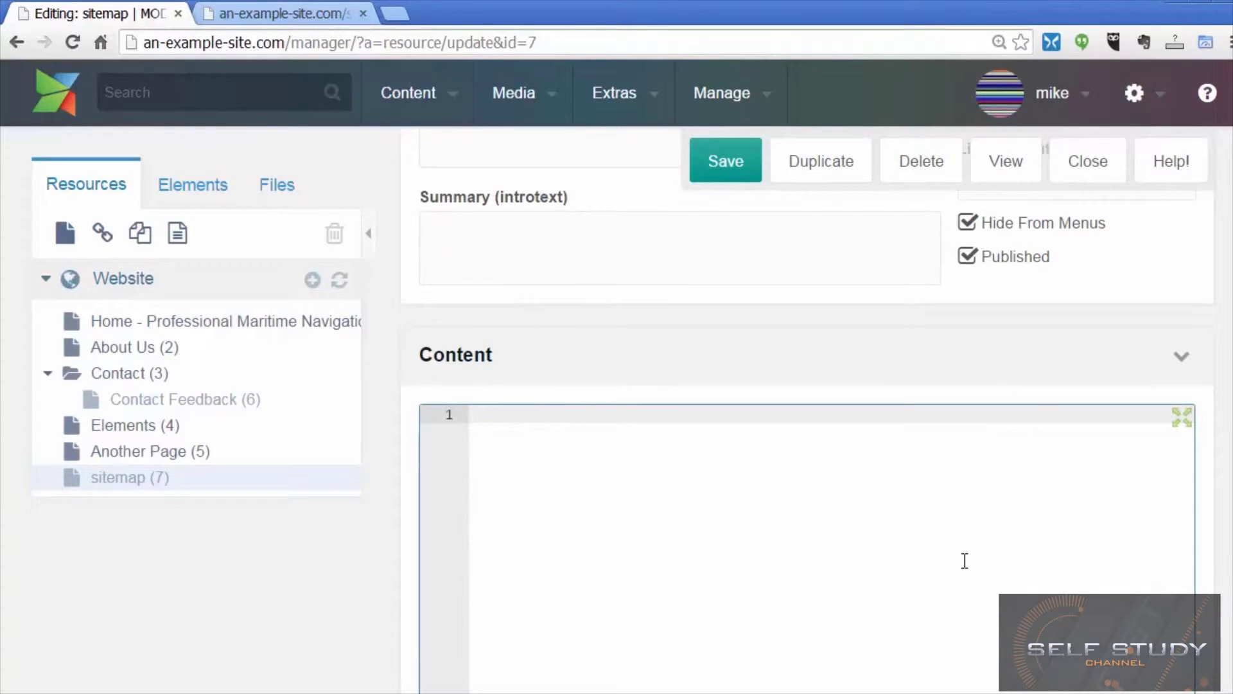
type("[[GoogleSiteMap]]")
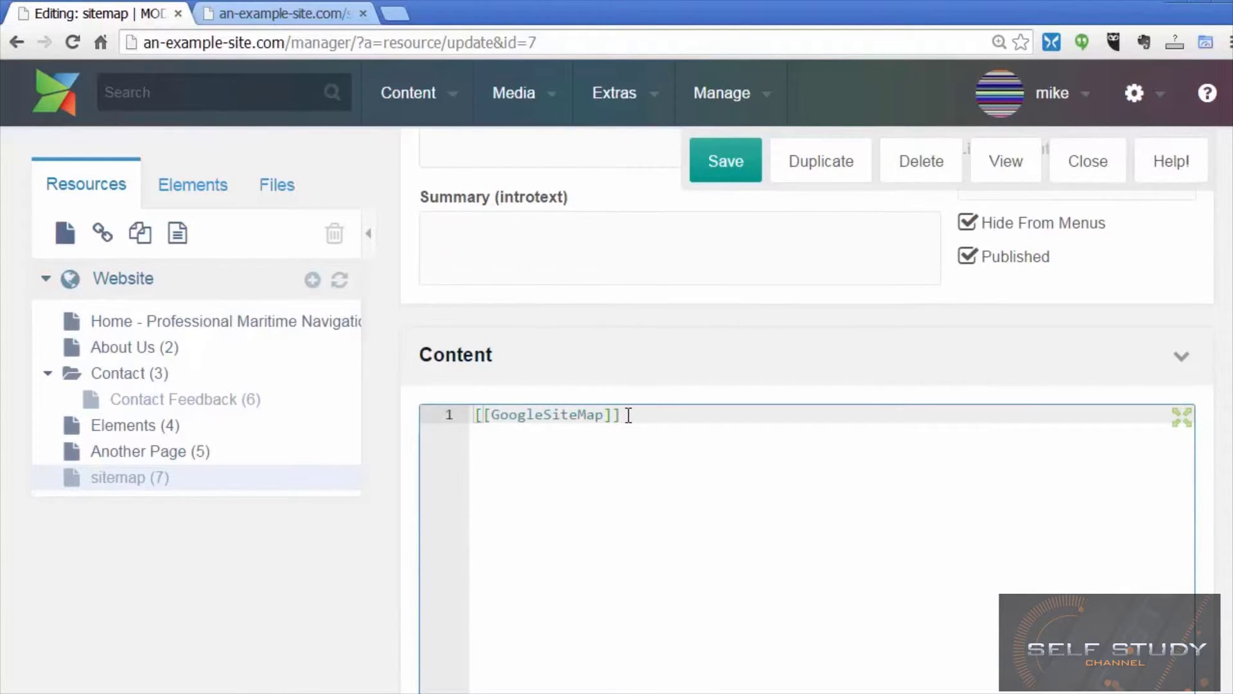
left_click_drag(628, 415, 474, 416)
left_click(489, 415)
left_click(726, 168)
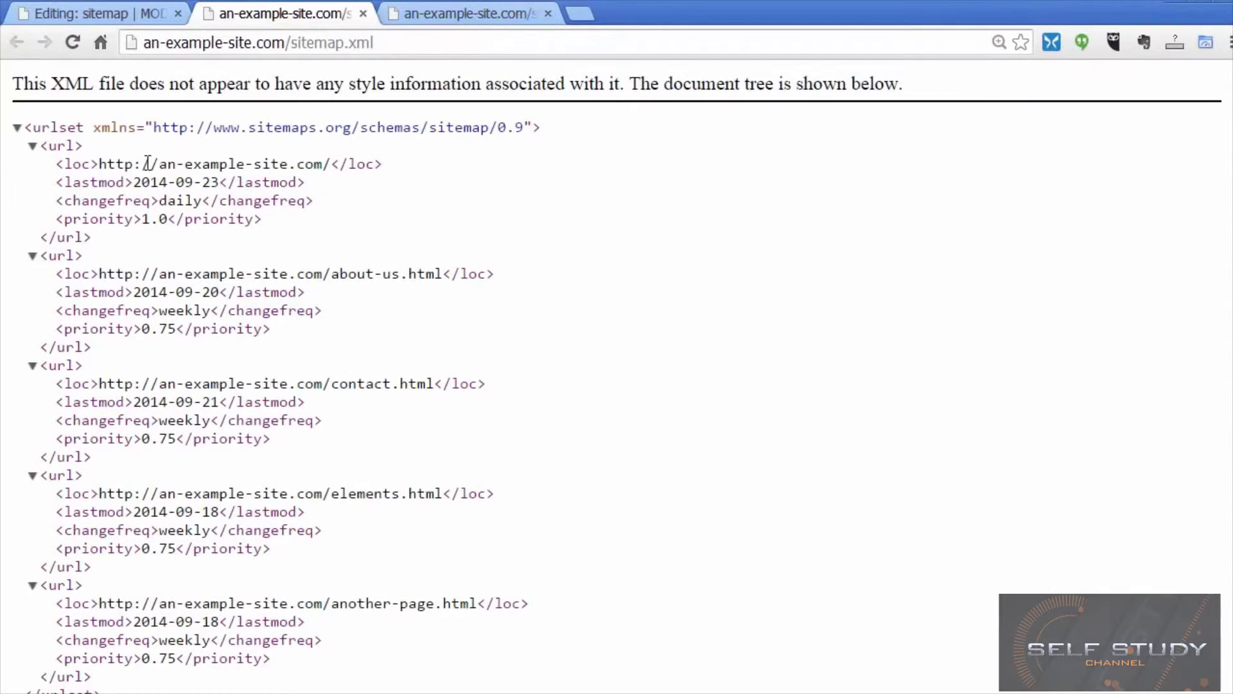
Highlight the home page and about-us loc URLs listed in sitemap.xml.
left_click_drag(99, 164, 330, 165)
left_click_drag(100, 273, 449, 275)
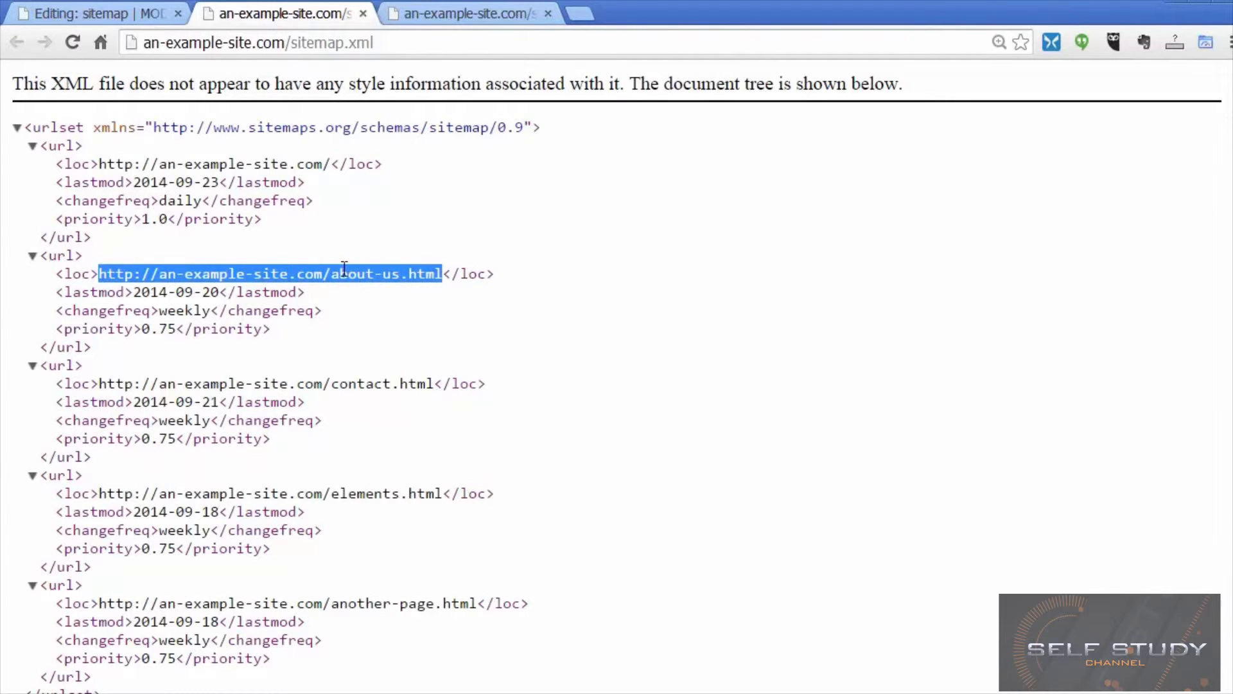
left_click(375, 399)
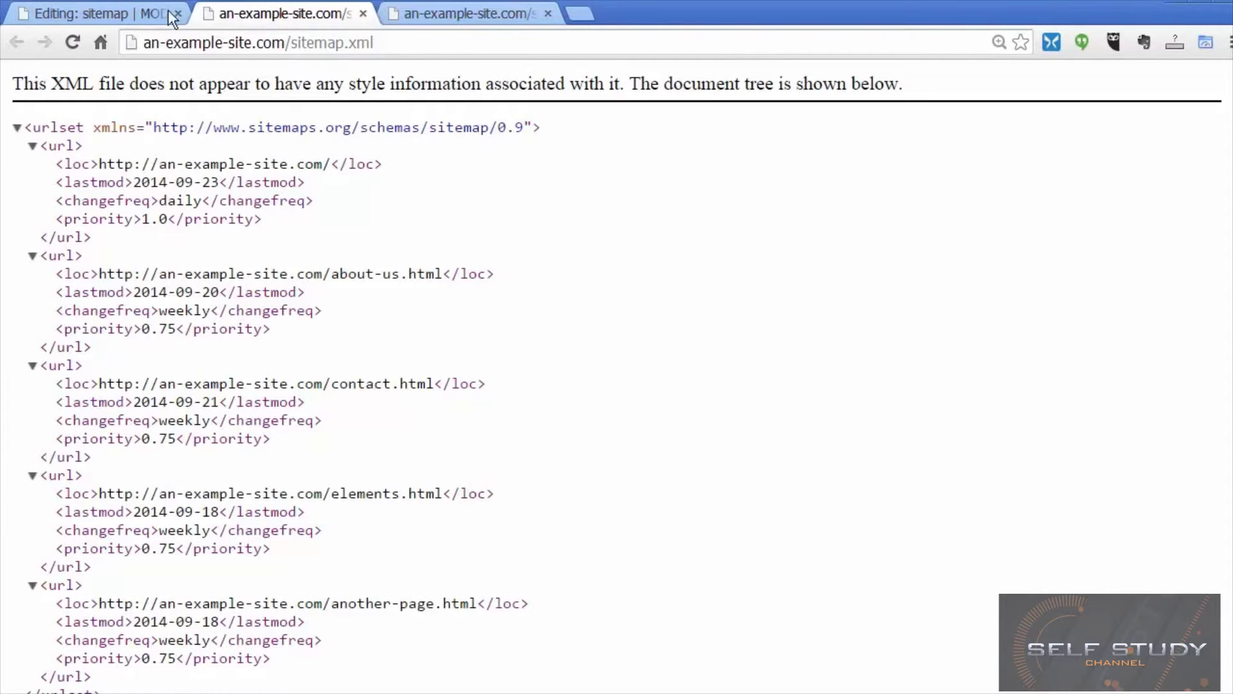
Back in the manager, add a root document 'A New Page', mark it Published, and save.
left_click(118, 9)
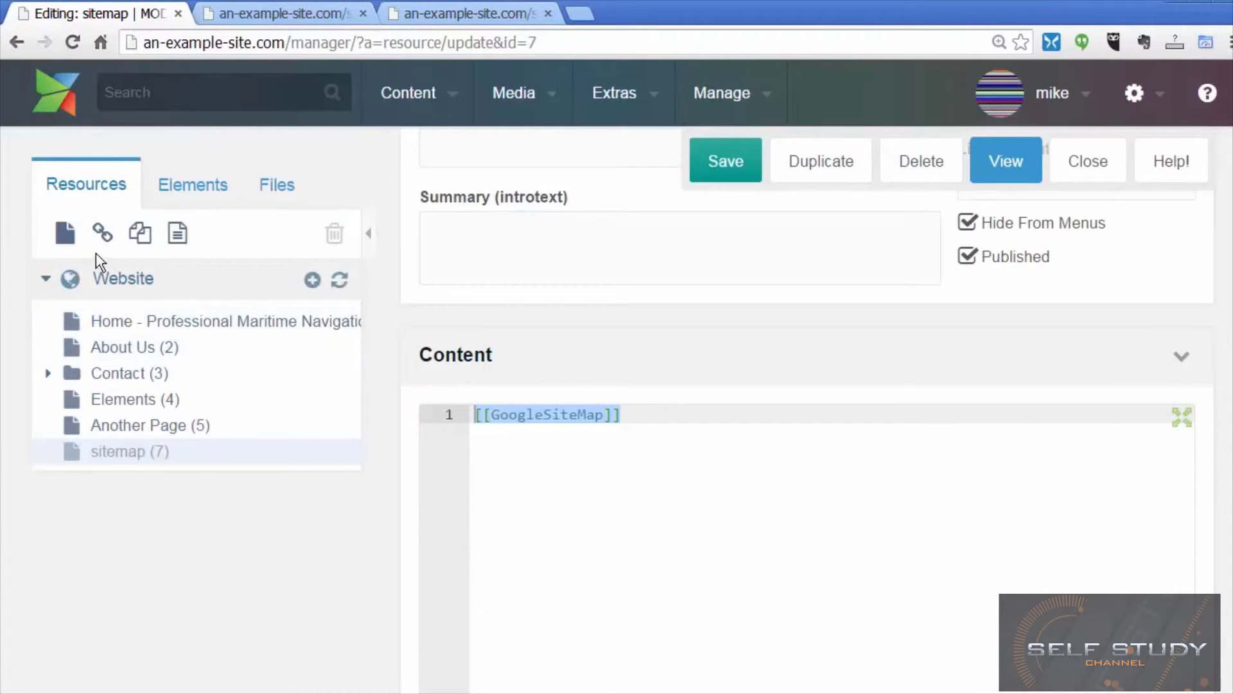
left_click(313, 281)
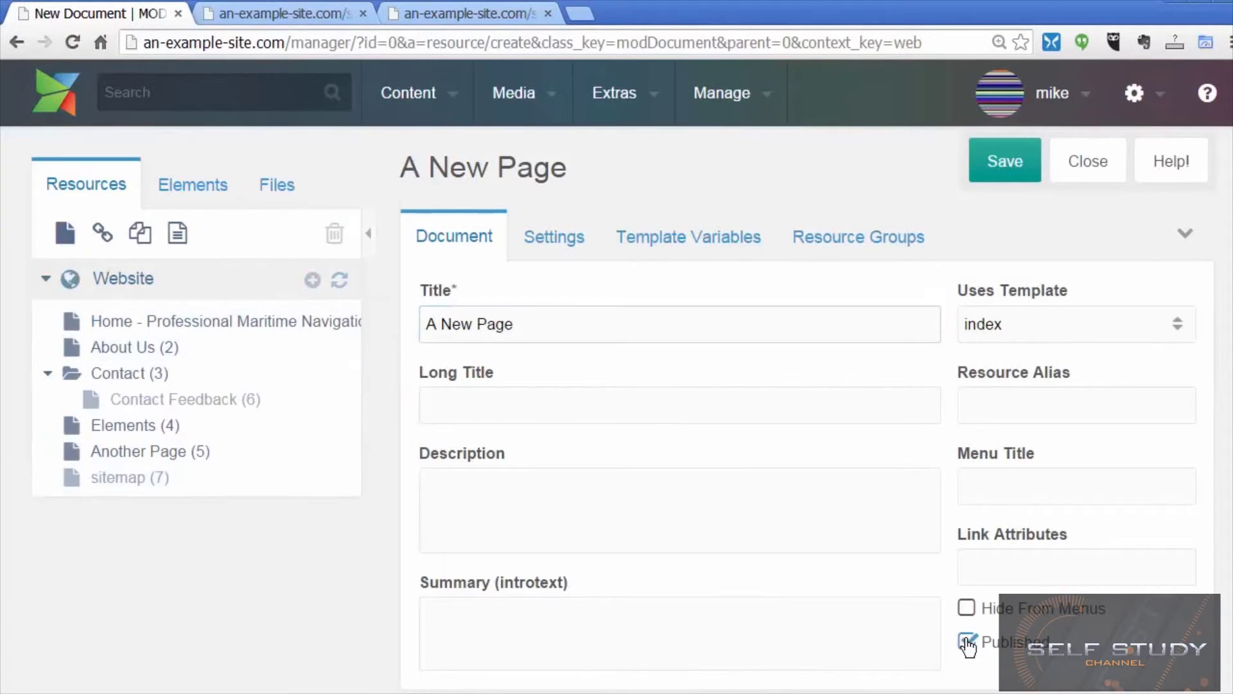
left_click(966, 641)
left_click(1031, 179)
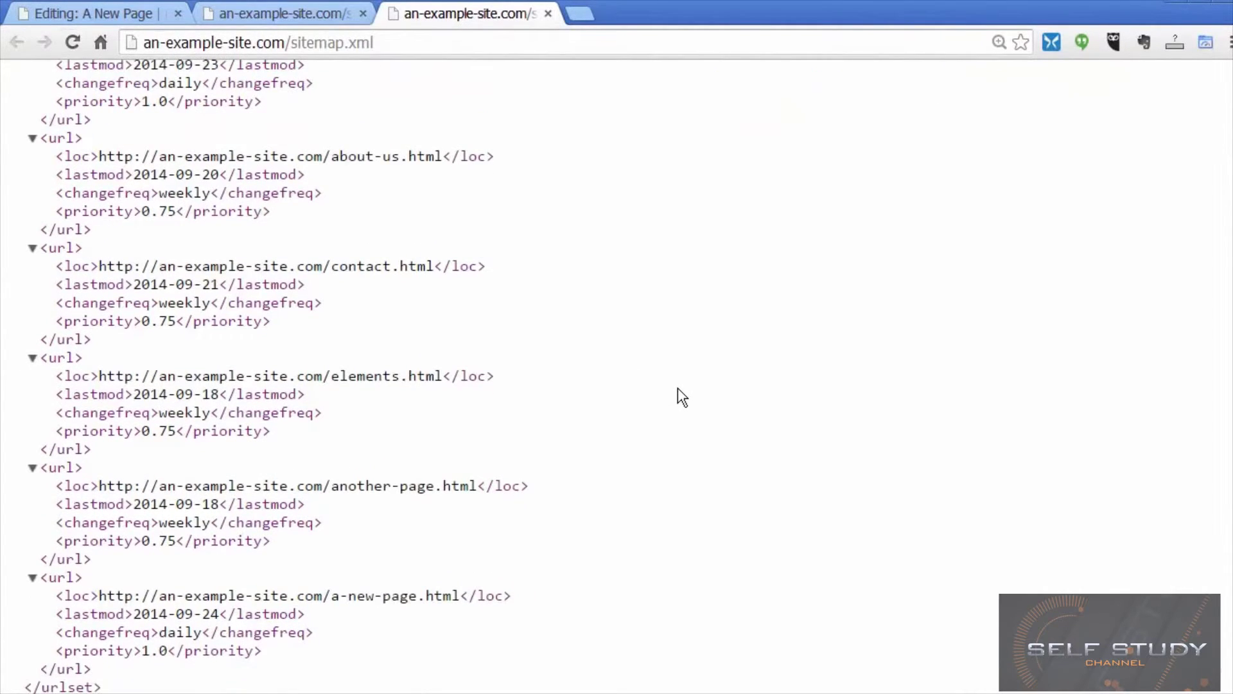
Reload sitemap.xml with F5 and scroll to the new a-new-page.html entry at the end.
left_click_drag(331, 597, 461, 594)
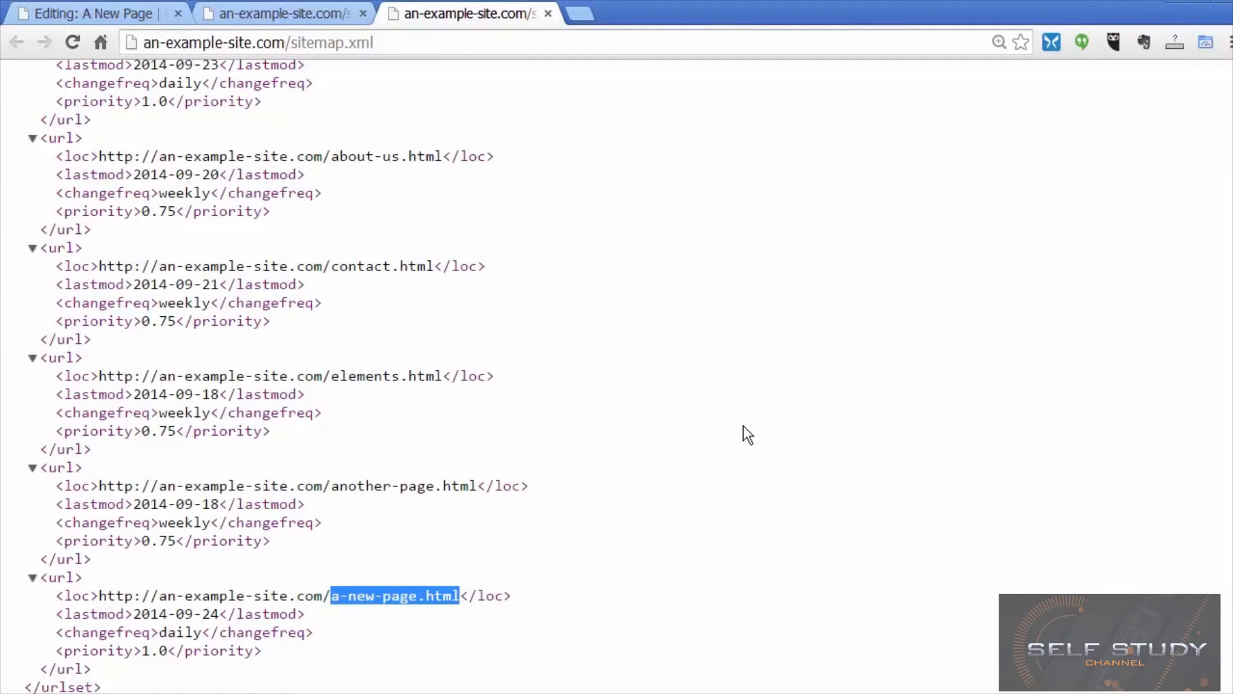
key("F5")
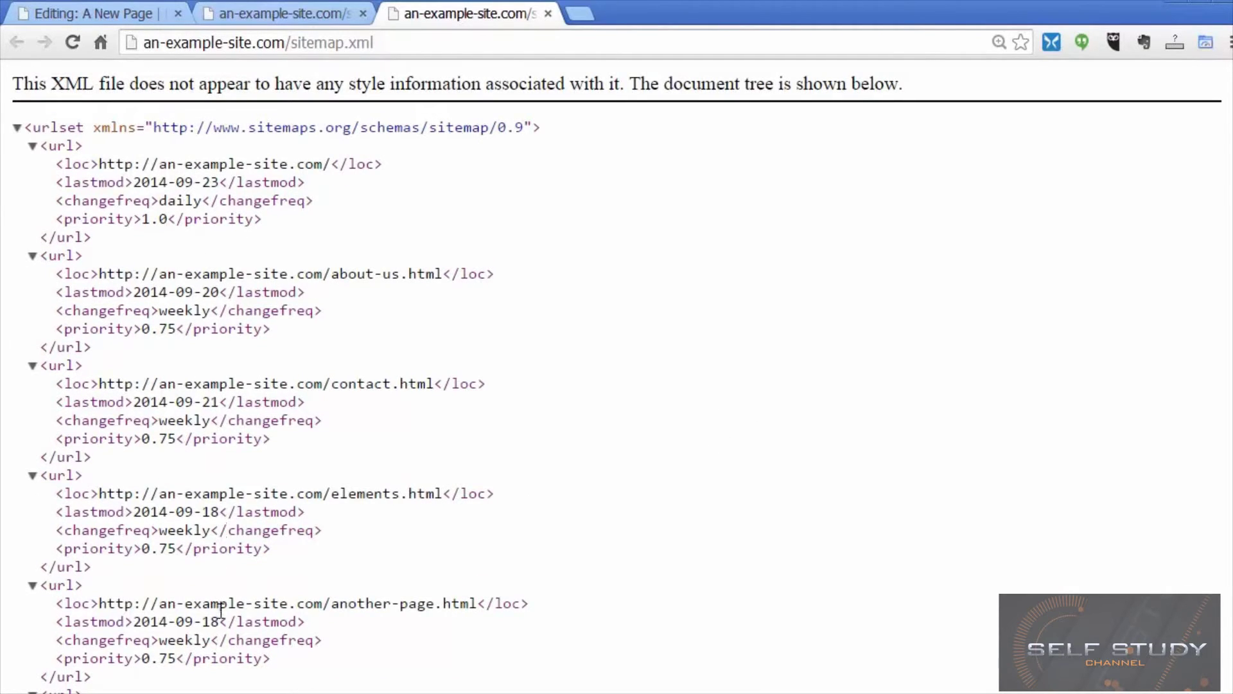
scroll(791, 469, "down", 2)
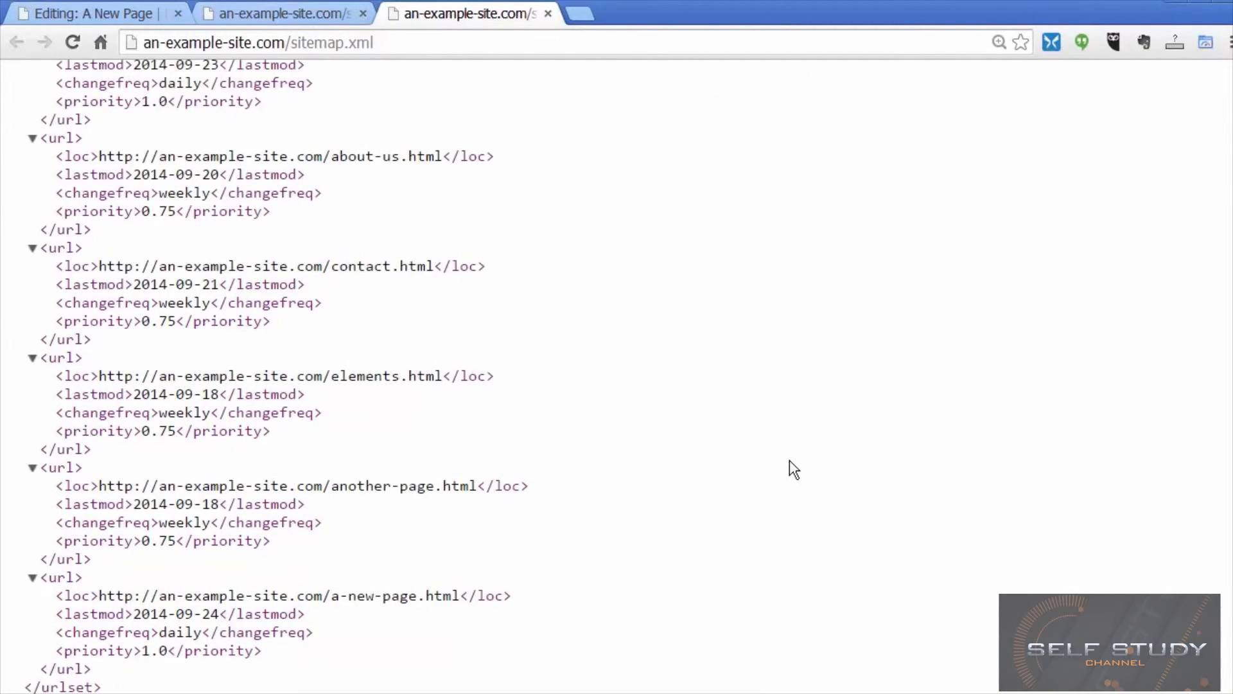